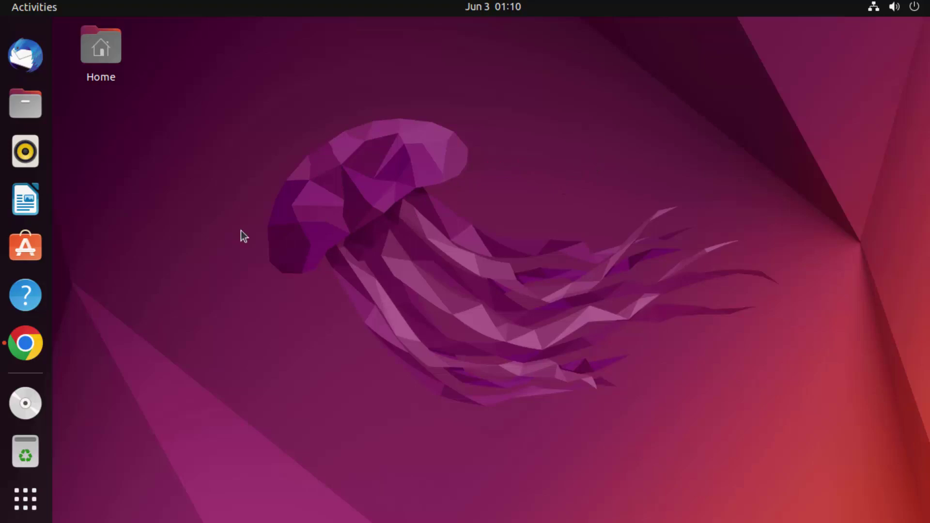
Bring Chrome's winehq search results forward and open the official WineHQ homepage at winehq.org.
{"action": "left_click", "coordinate": [32, 343]}
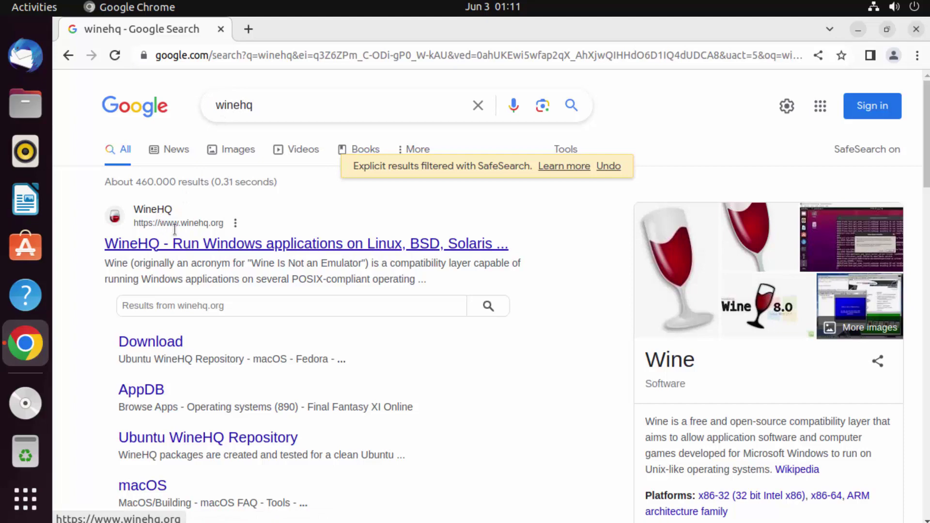
{"action": "left_click", "coordinate": [227, 243]}
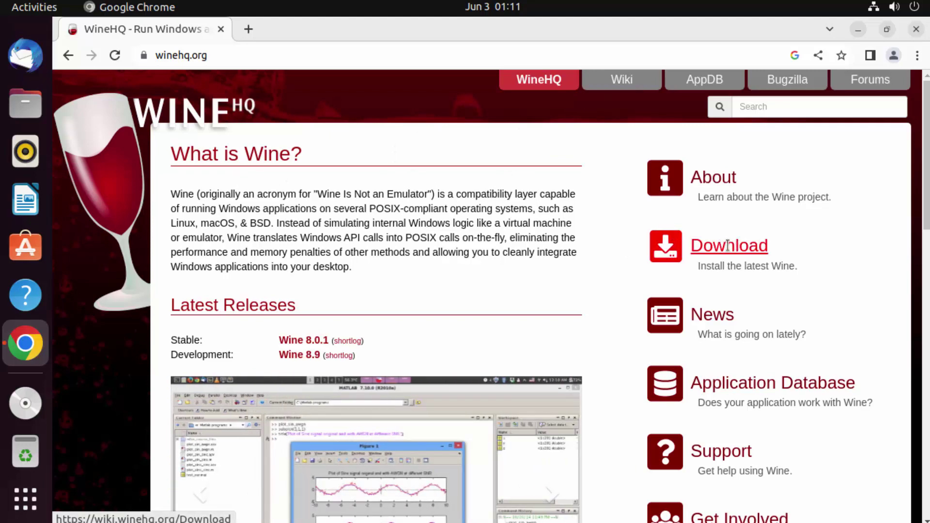
Go from Wine's Download page to the Ubuntu WineHQ Repository instructions, scrolled to Preparation.
{"action": "left_click", "coordinate": [728, 246]}
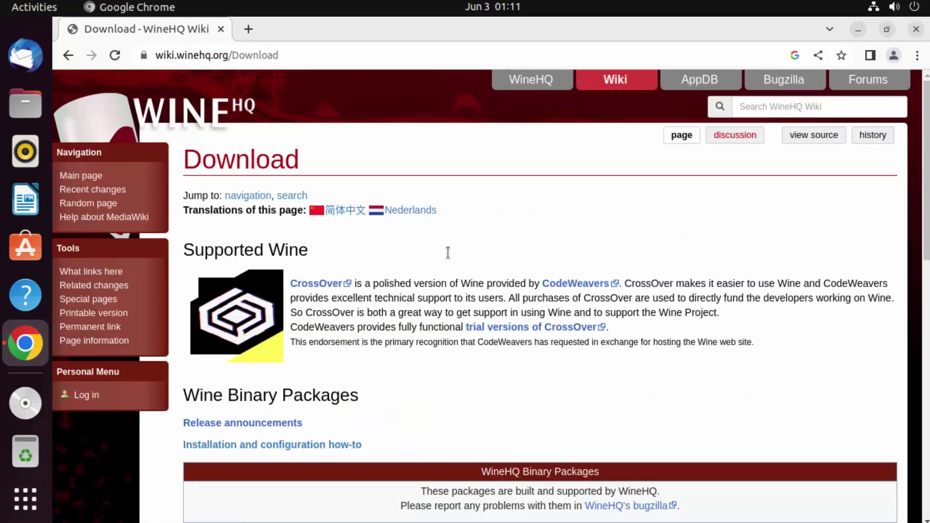
{"action": "scroll", "coordinate": [448, 252], "scroll_direction": "down", "scroll_amount": 4}
{"action": "scroll", "coordinate": [448, 252], "scroll_direction": "down", "scroll_amount": 2}
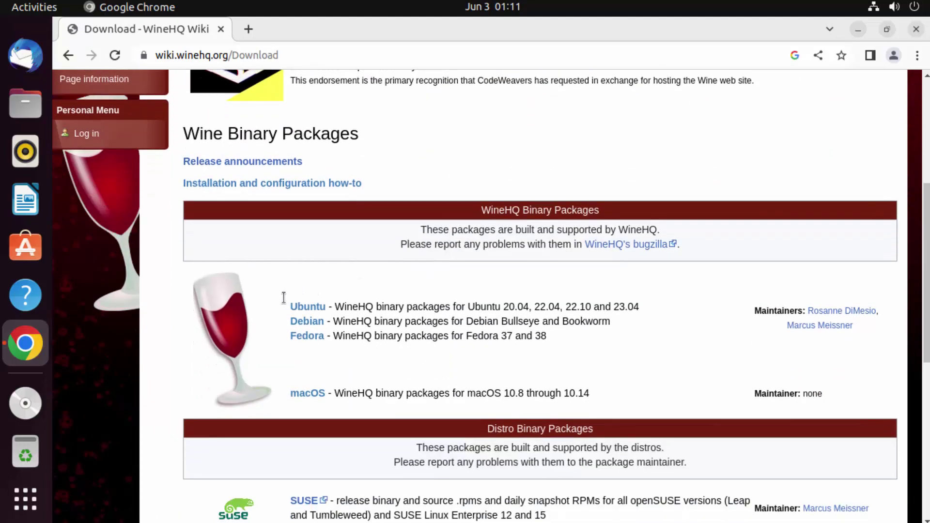
{"action": "left_click", "coordinate": [306, 306]}
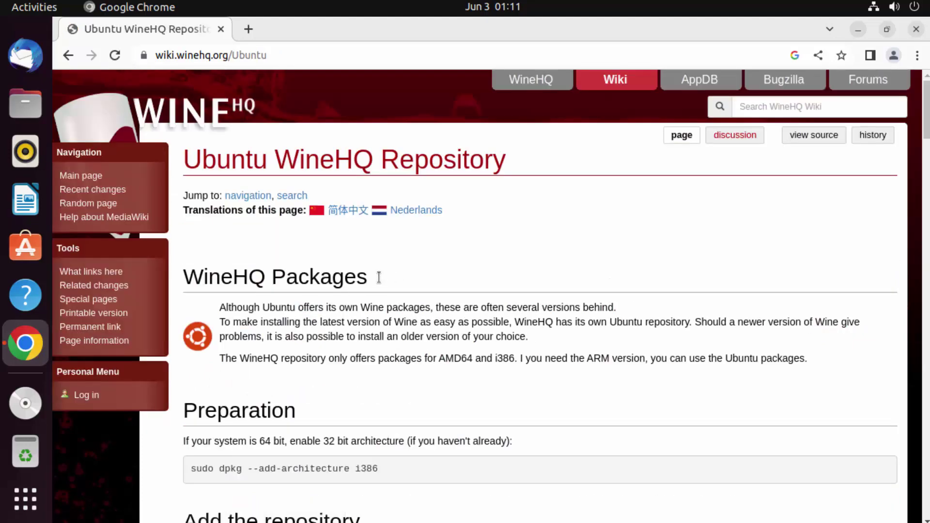
{"action": "scroll", "coordinate": [379, 277], "scroll_direction": "down", "scroll_amount": 10}
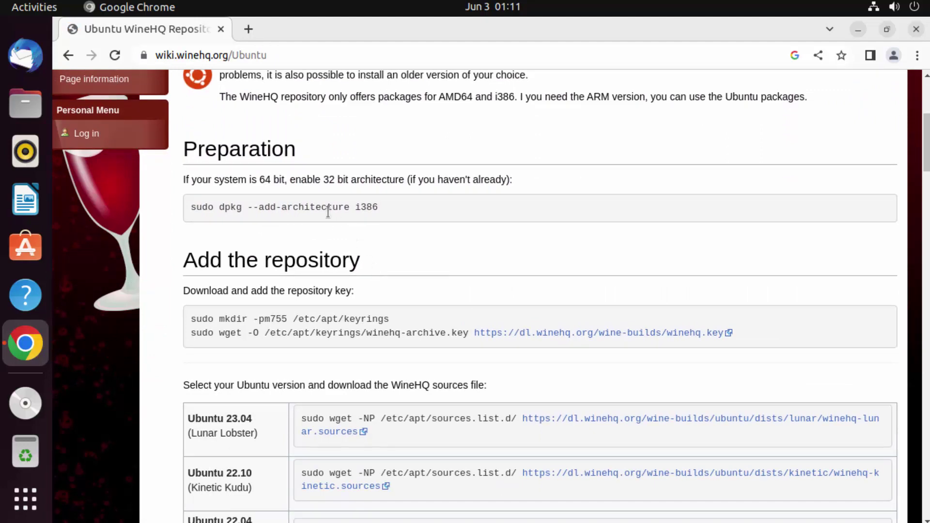
Copy the 'sudo dpkg --add-architecture i386' command and open a maximized terminal window.
{"action": "triple_click", "coordinate": [300, 205]}
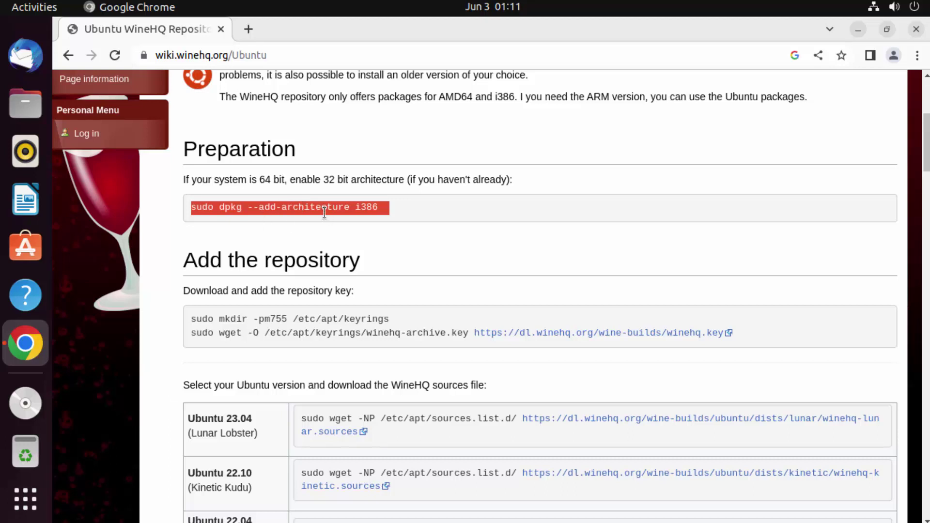
{"action": "triple_click", "coordinate": [324, 208]}
{"action": "key", "text": "ctrl+c"}
{"action": "key", "text": "ctrl+alt+t"}
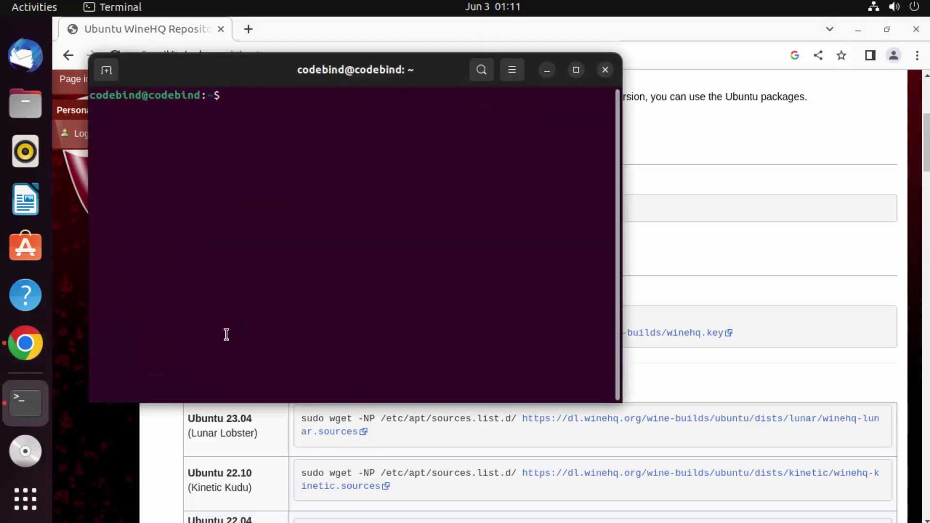
{"action": "left_click", "coordinate": [31, 503]}
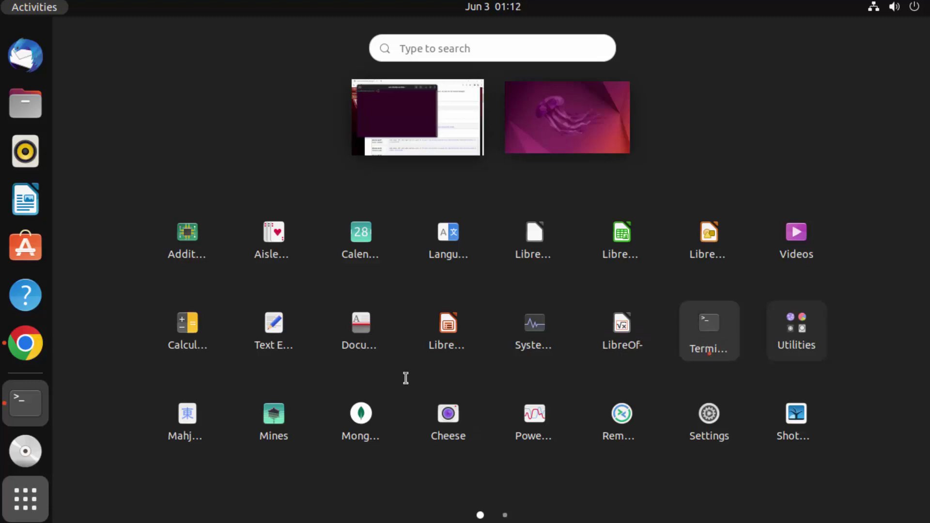
{"action": "left_click", "coordinate": [25, 402]}
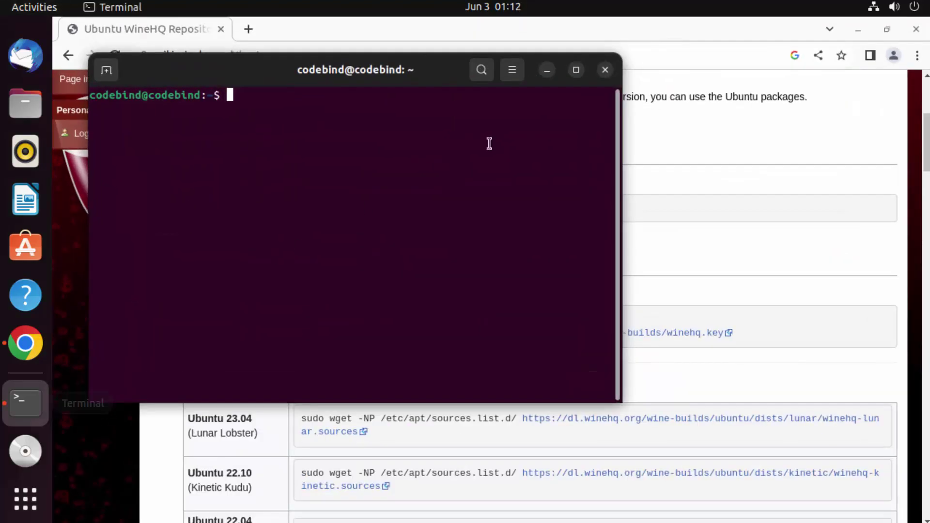
{"action": "left_click", "coordinate": [579, 69]}
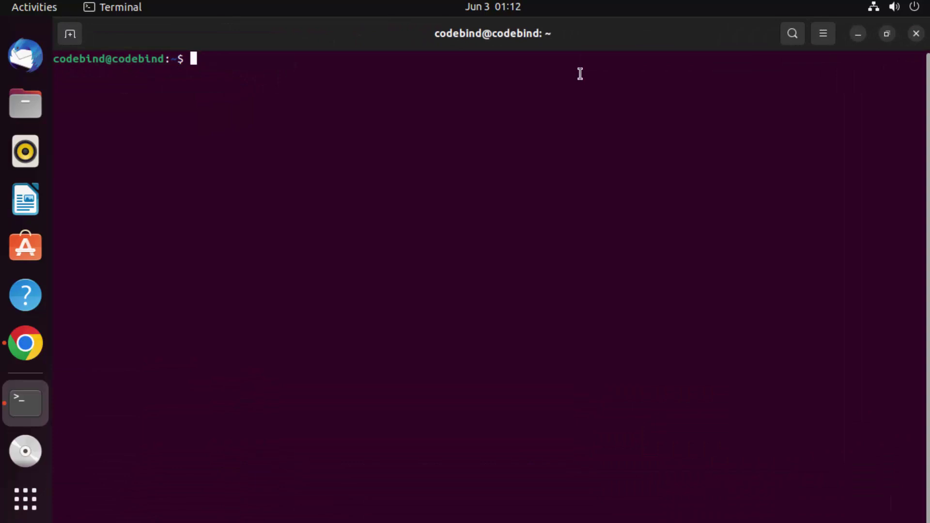
{"action": "key", "text": "ctrl+shift+v"}
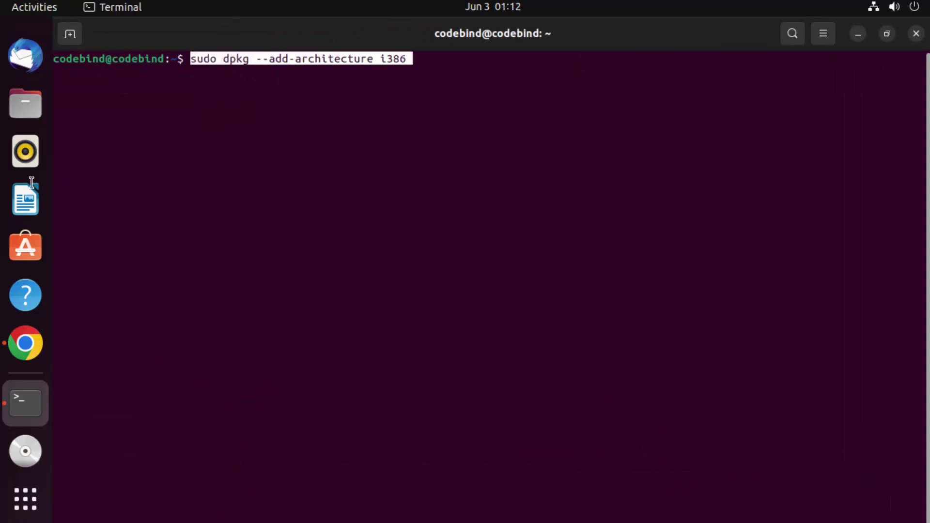
Zoom the WineHQ page to 125%, recopy the dpkg command, and run it with the sudo password.
{"action": "left_click", "coordinate": [25, 343]}
{"action": "left_click", "coordinate": [216, 211]}
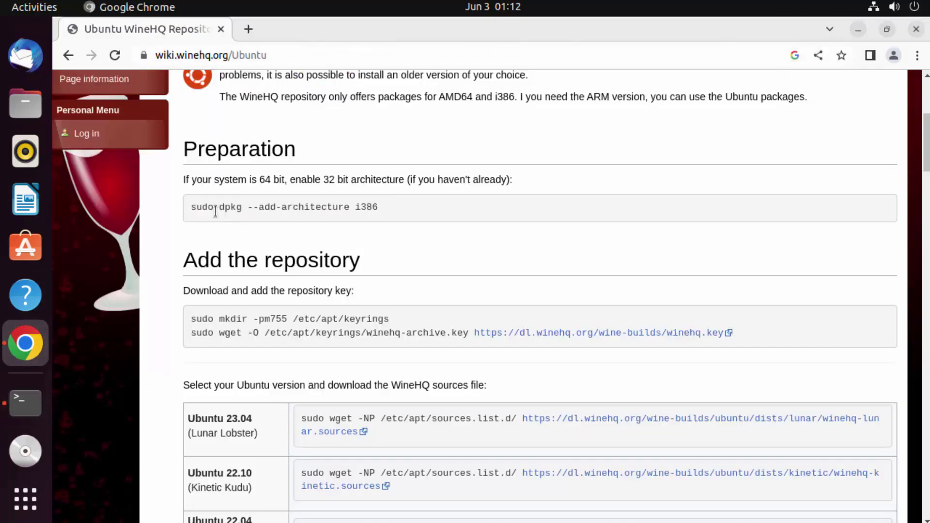
{"action": "key", "text": "ctrl+plus"}
{"action": "key", "text": "ctrl+plus"}
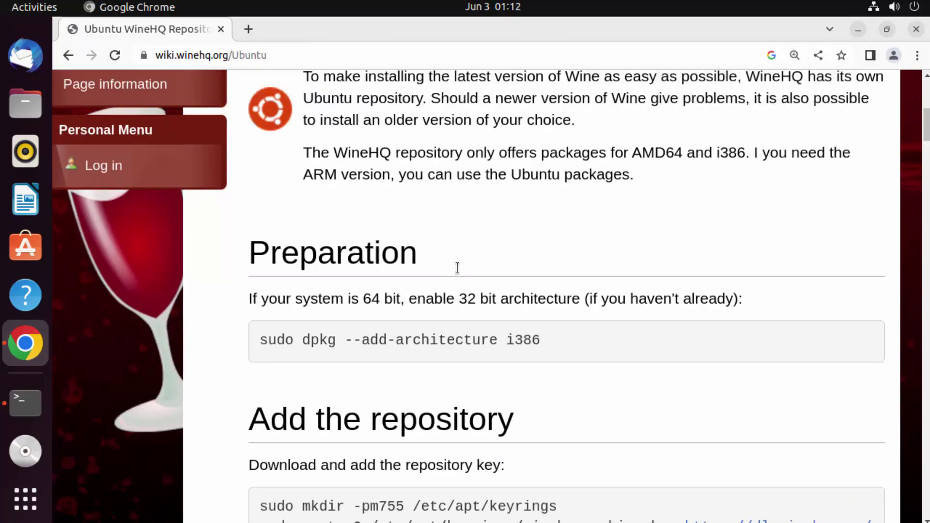
{"action": "scroll", "coordinate": [480, 259], "scroll_direction": "down", "scroll_amount": 3}
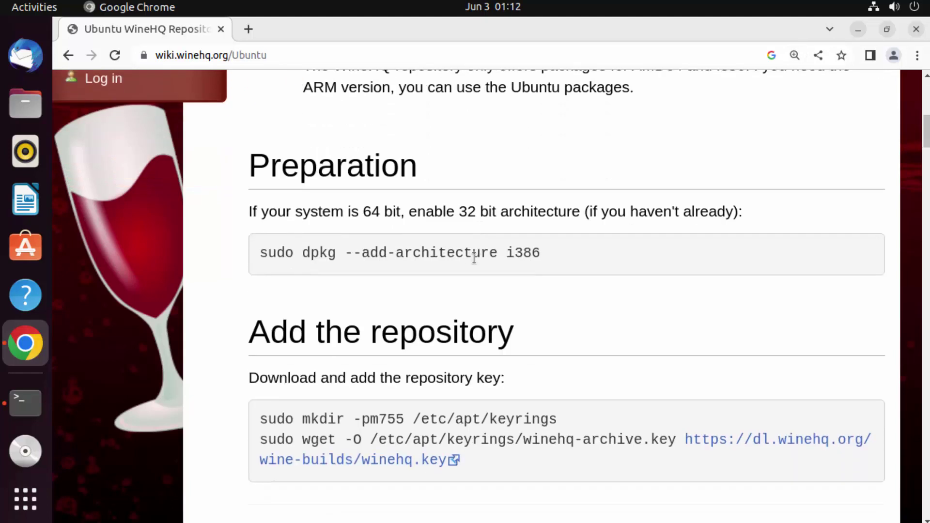
{"action": "triple_click", "coordinate": [462, 253]}
{"action": "key", "text": "ctrl+c"}
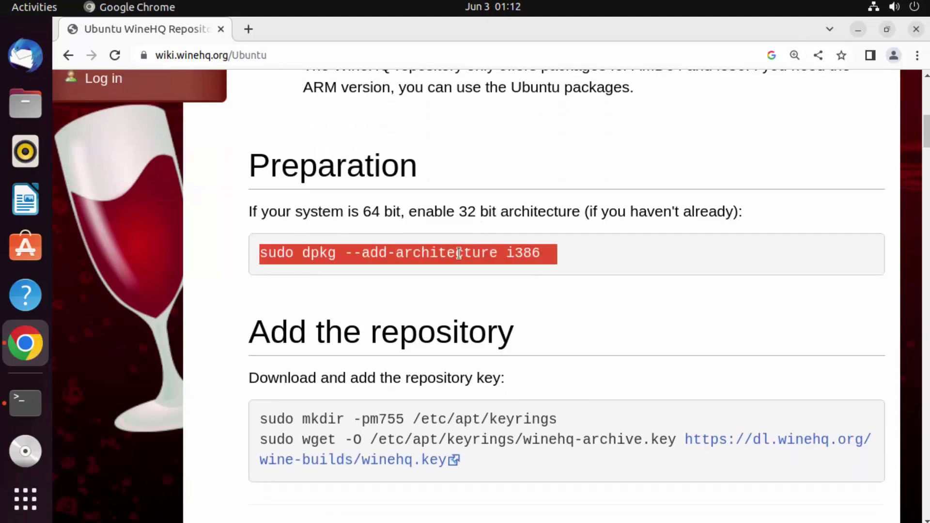
{"action": "left_click", "coordinate": [26, 403]}
{"action": "key", "text": "ctrl+shift+v"}
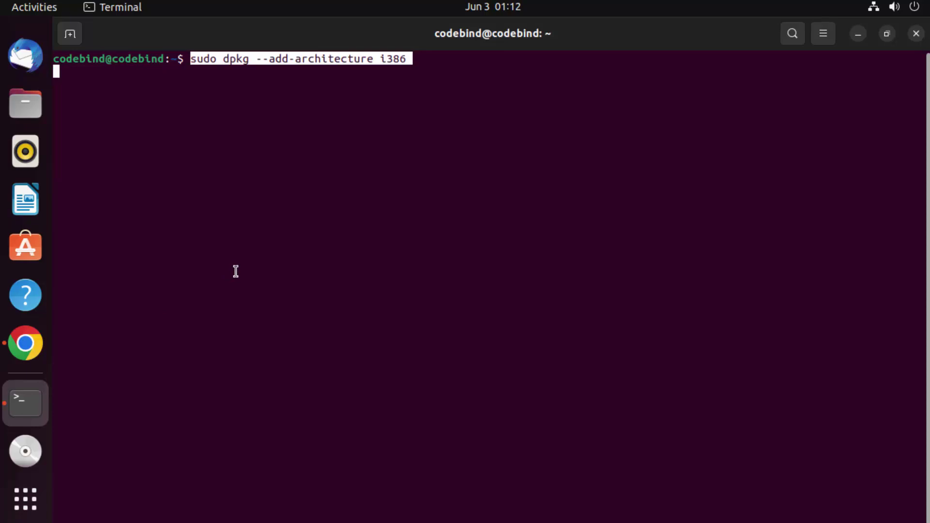
{"action": "key", "text": "Return"}
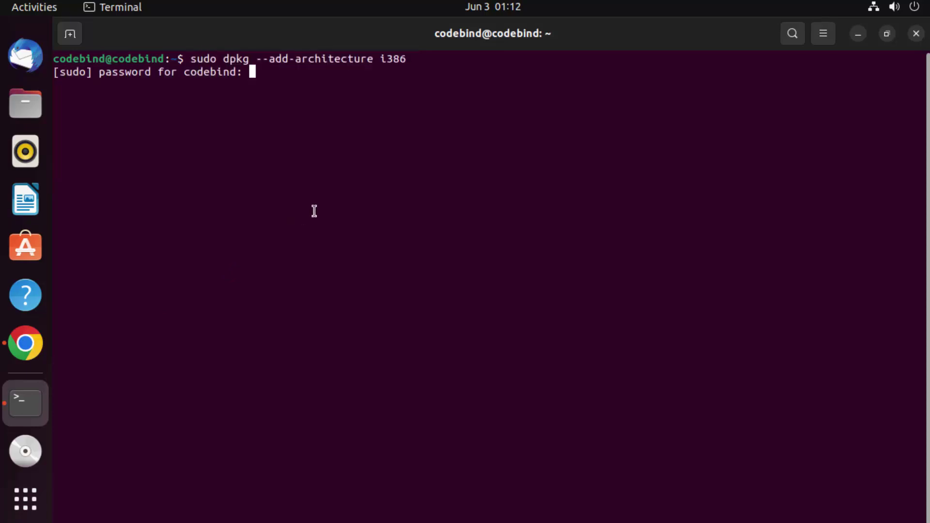
{"action": "key", "text": "Return"}
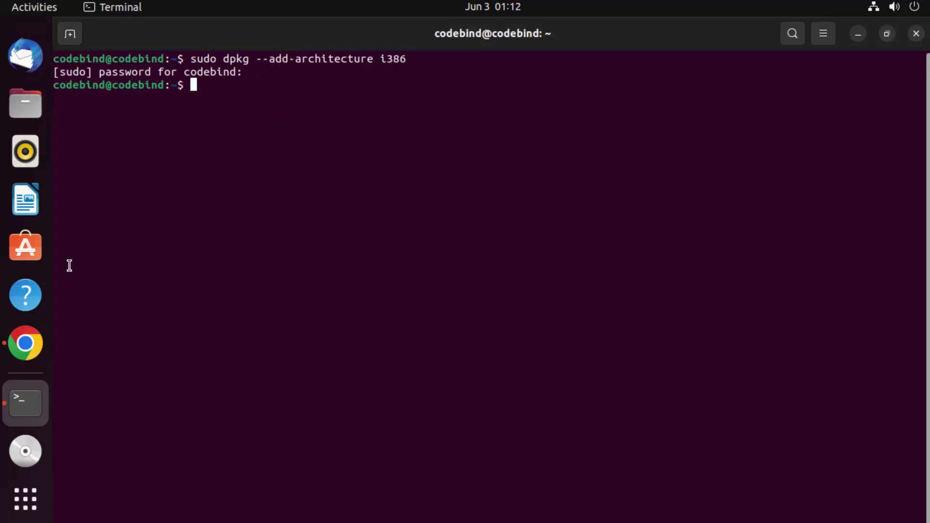
{"action": "left_click", "coordinate": [25, 343]}
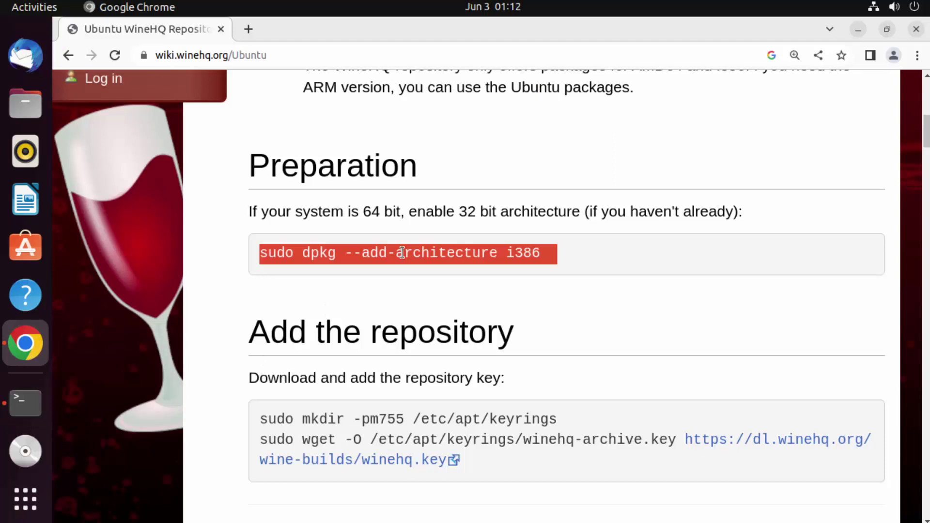
Create the /etc/apt/keyrings folder by running the mkdir command from the WineHQ page.
{"action": "scroll", "coordinate": [401, 252], "scroll_direction": "down", "scroll_amount": 5}
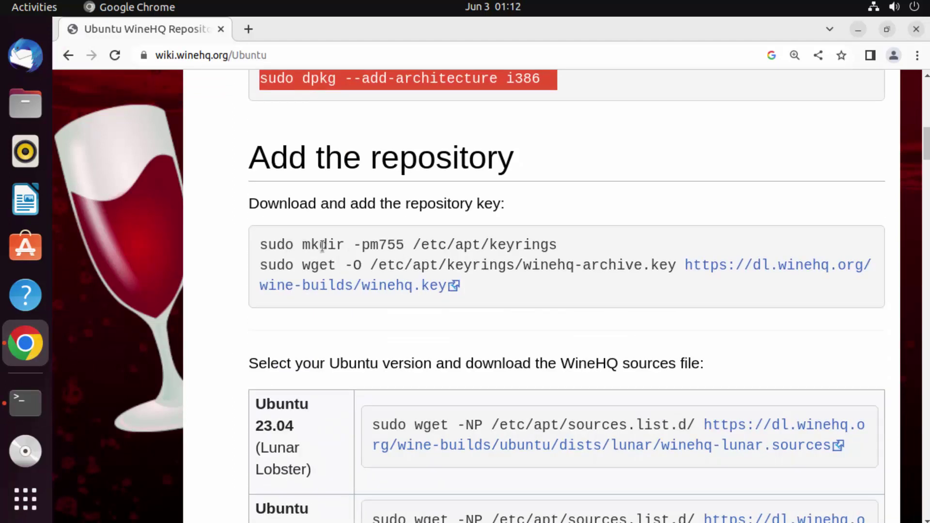
{"action": "triple_click", "coordinate": [322, 246]}
{"action": "key", "text": "ctrl+c"}
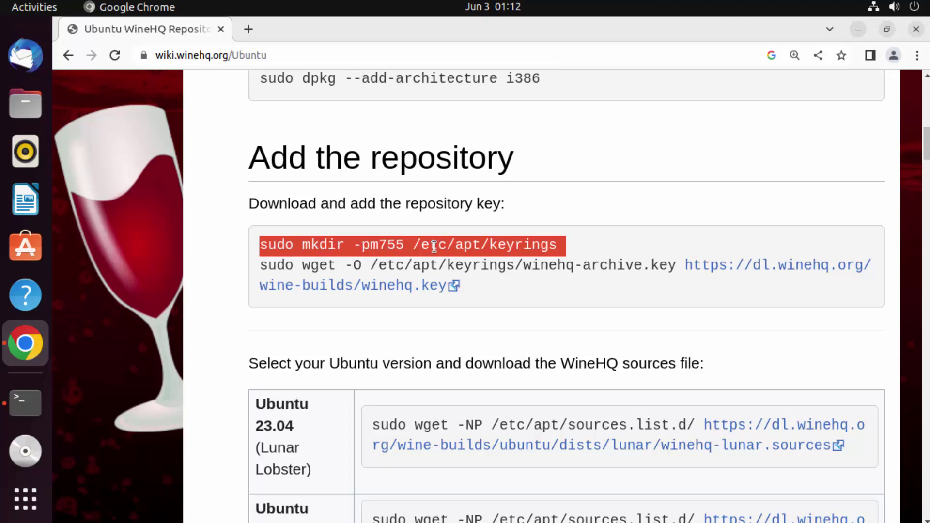
{"action": "left_click", "coordinate": [26, 409]}
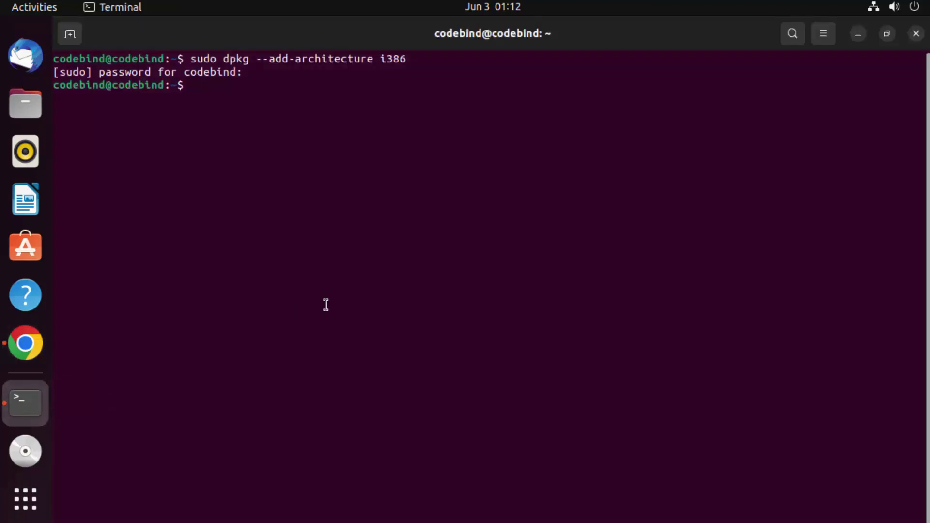
{"action": "key", "text": "ctrl+shift+v"}
{"action": "key", "text": "Return"}
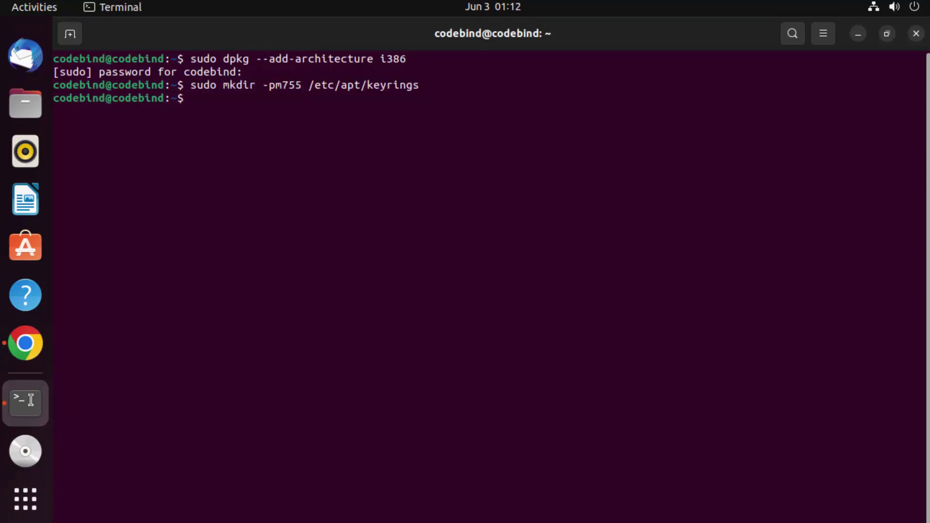
Download the WineHQ repository key to /etc/apt/keyrings/winehq-archive.key with the wget command.
{"action": "left_click", "coordinate": [30, 367]}
{"action": "triple_click", "coordinate": [288, 265]}
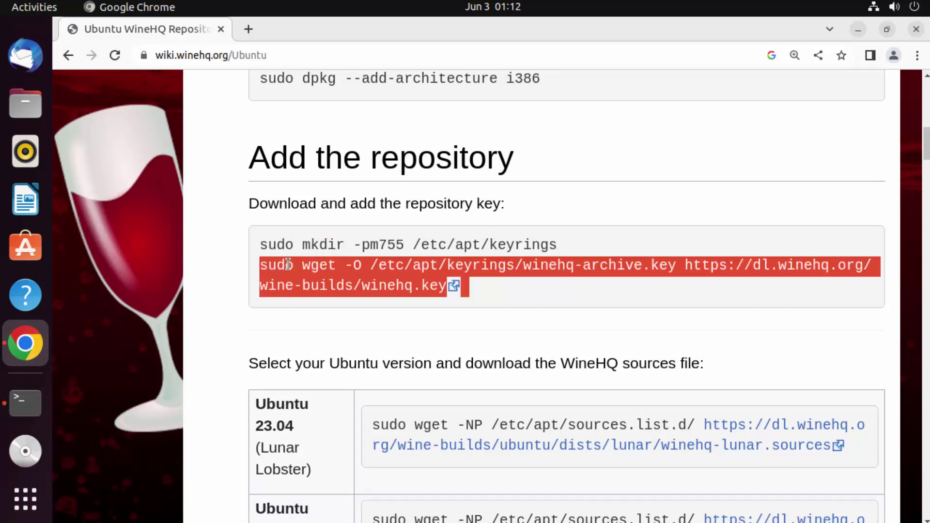
{"action": "triple_click", "coordinate": [289, 265]}
{"action": "key", "text": "ctrl+c"}
{"action": "left_click", "coordinate": [25, 403]}
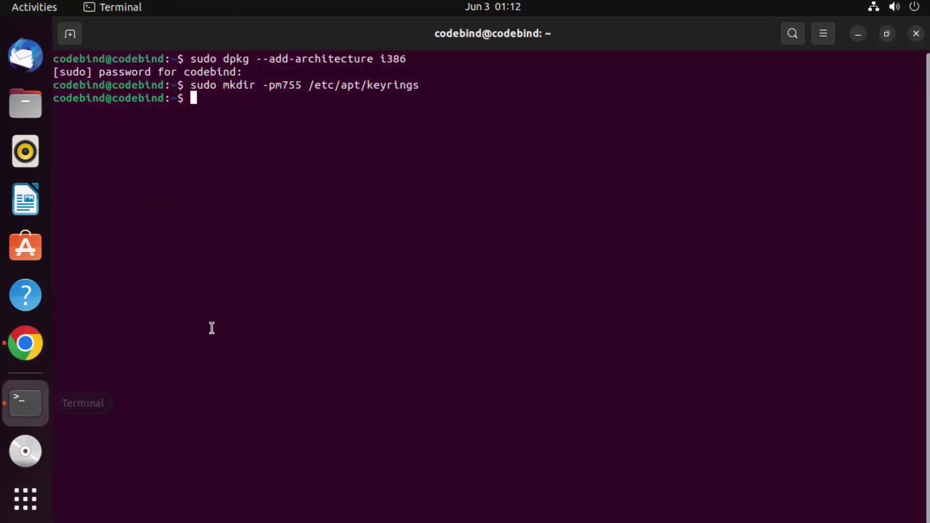
{"action": "key", "text": "ctrl+shift+v"}
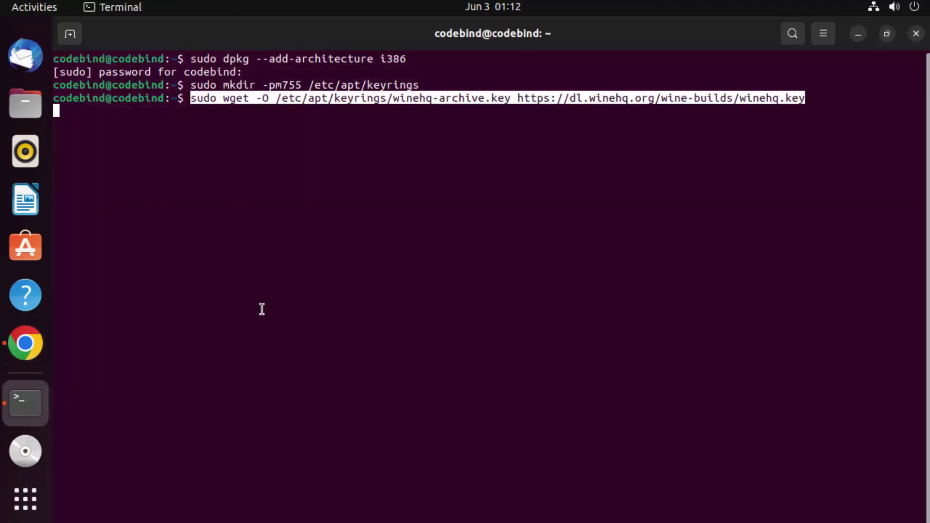
{"action": "key", "text": "Return"}
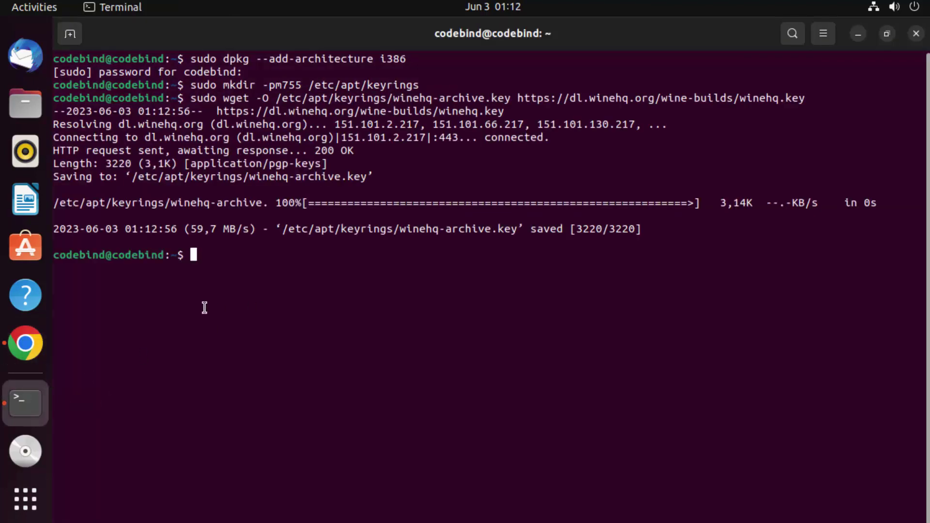
{"action": "left_click", "coordinate": [46, 355]}
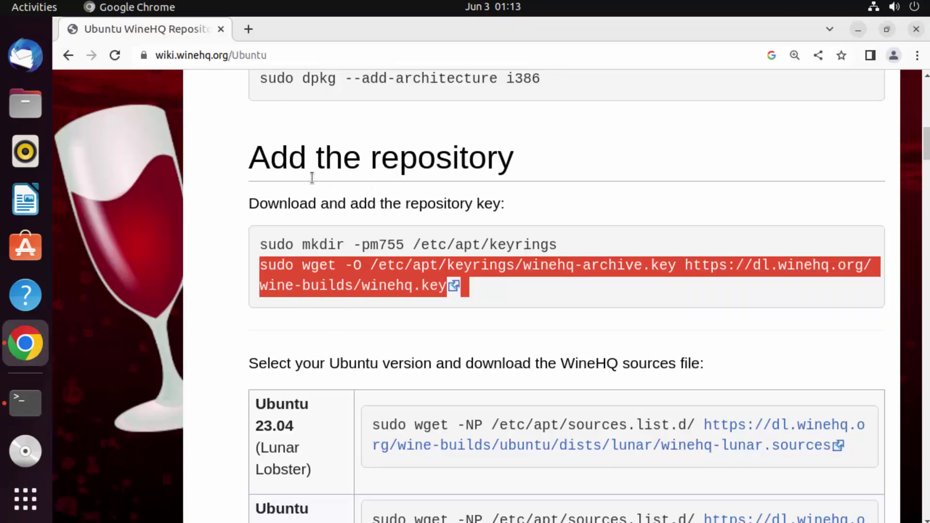
Find the version table and copy the Ubuntu 22.04 (jammy) sources wget command.
{"action": "scroll", "coordinate": [508, 181], "scroll_direction": "down", "scroll_amount": 4}
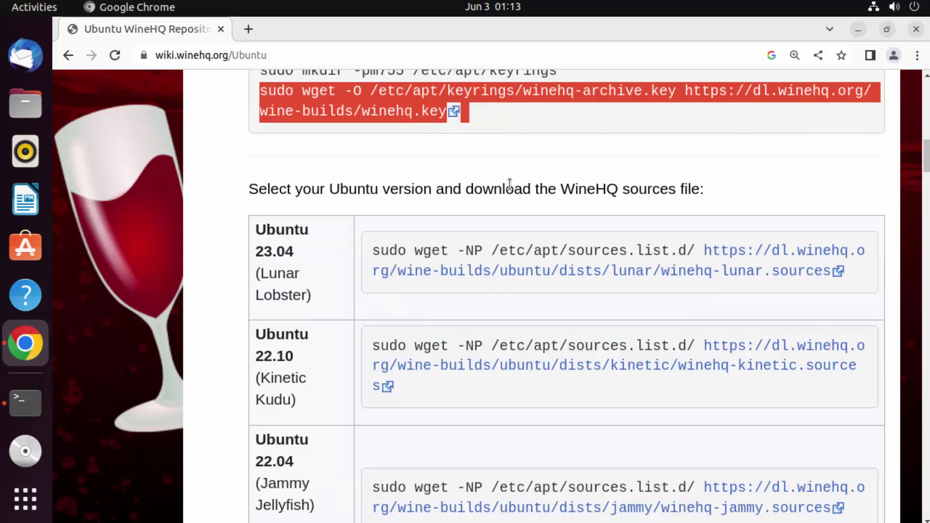
{"action": "scroll", "coordinate": [509, 183], "scroll_direction": "down", "scroll_amount": 2}
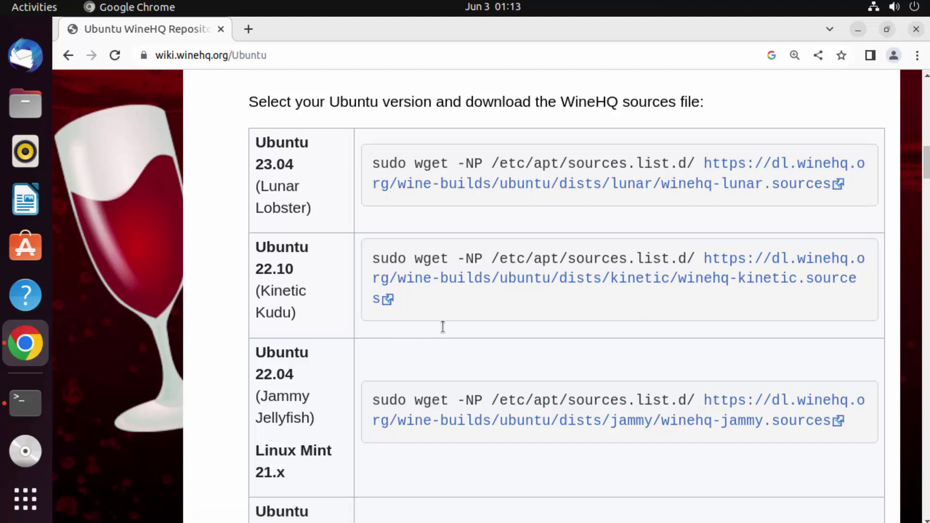
{"action": "scroll", "coordinate": [443, 327], "scroll_direction": "down", "scroll_amount": 2}
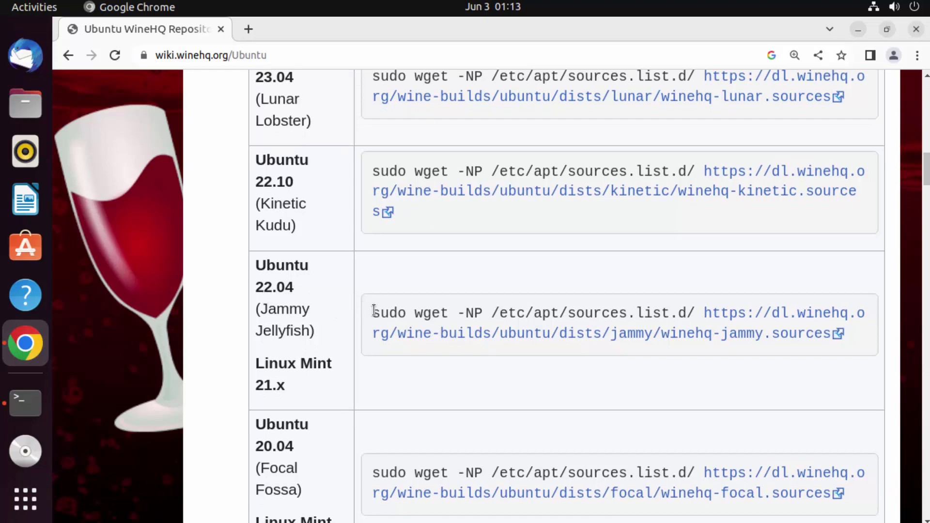
{"action": "left_click_drag", "start_coordinate": [372, 312], "coordinate": [843, 354]}
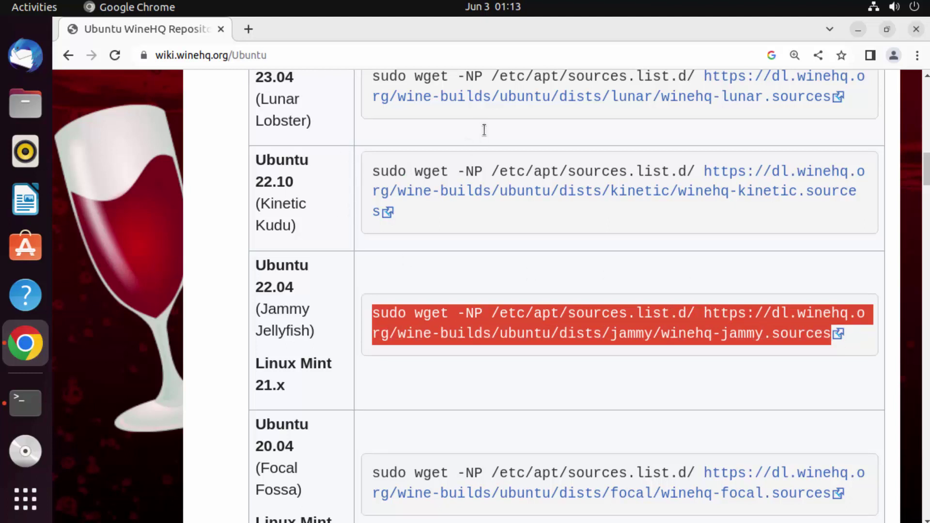
{"action": "left_click", "coordinate": [457, 130]}
{"action": "scroll", "coordinate": [388, 179], "scroll_direction": "up", "scroll_amount": 2}
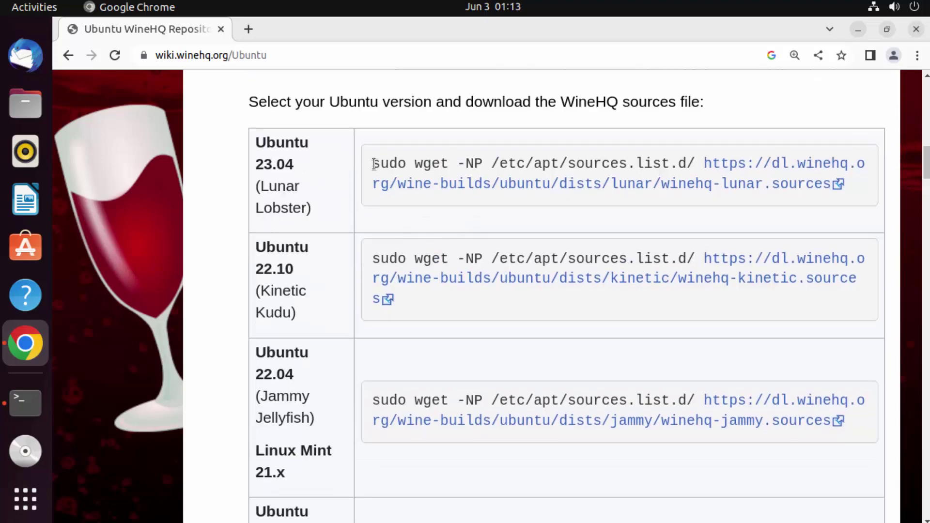
{"action": "left_click_drag", "start_coordinate": [374, 164], "coordinate": [381, 166]}
{"action": "scroll", "coordinate": [489, 223], "scroll_direction": "down", "scroll_amount": 2}
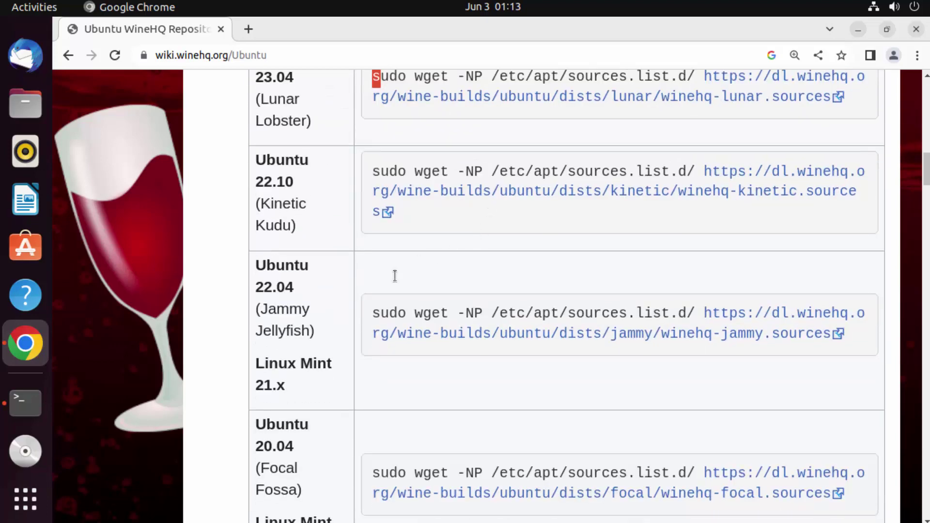
{"action": "left_click_drag", "start_coordinate": [373, 314], "coordinate": [870, 358]}
{"action": "key", "text": "ctrl+c"}
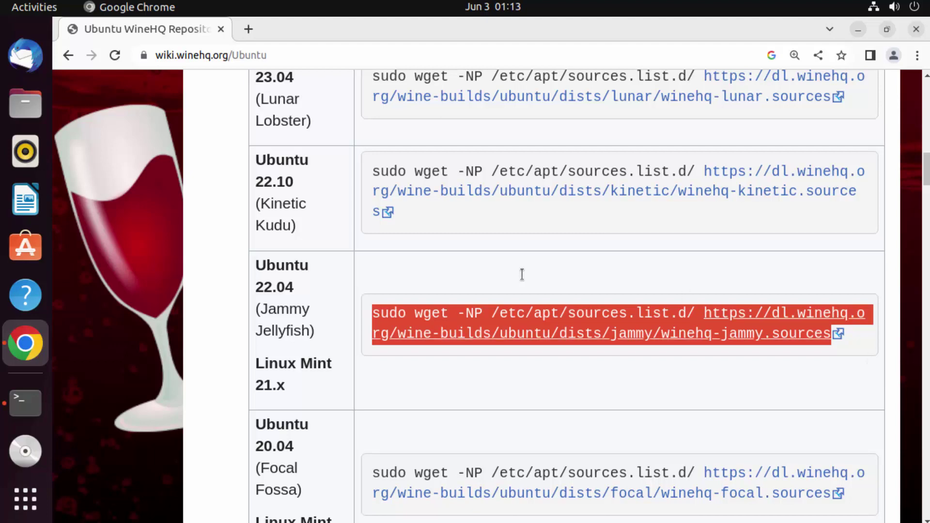
Run the command in the terminal to save winehq-jammy.sources into /etc/apt/sources.list.d.
{"action": "left_click", "coordinate": [25, 403]}
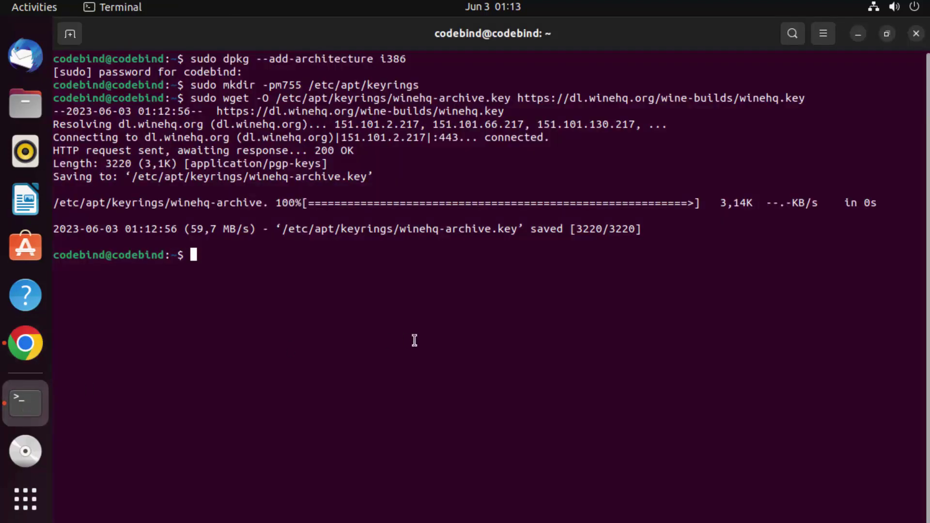
{"action": "key", "text": "ctrl+shift+v"}
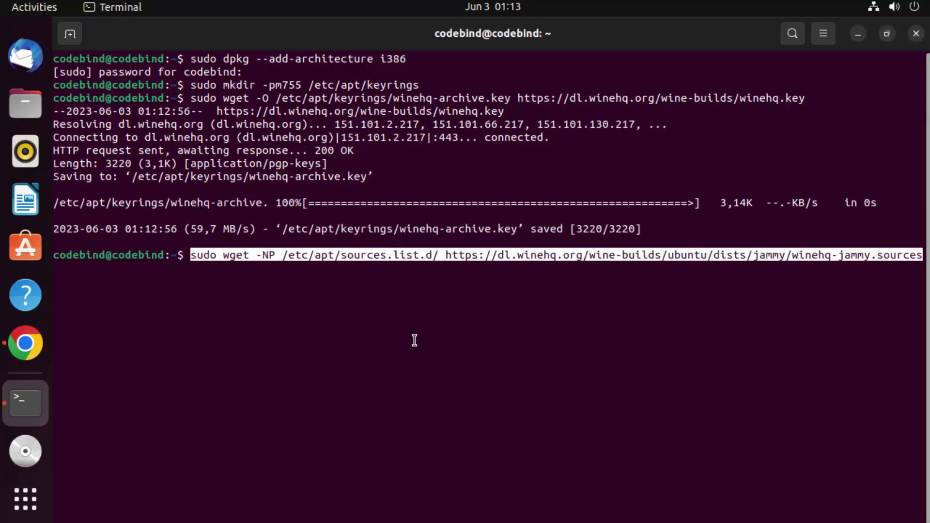
{"action": "key", "text": "Return"}
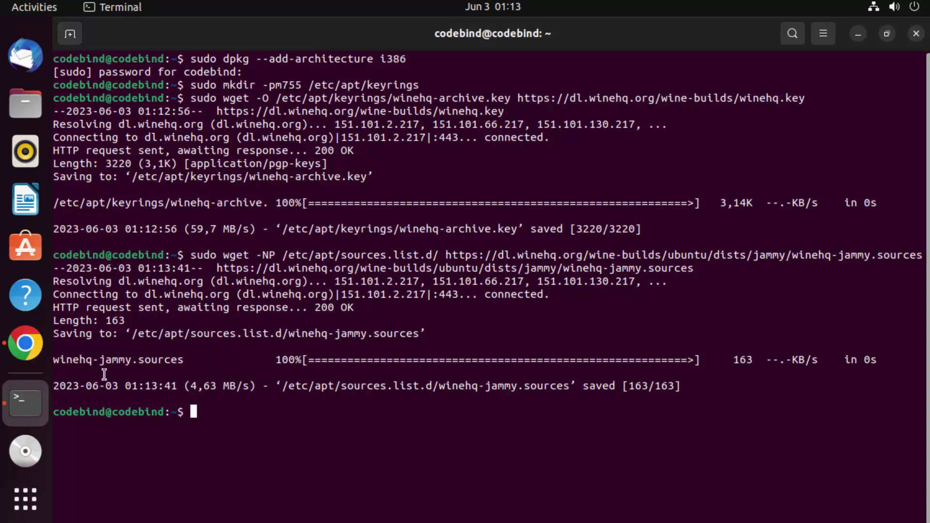
{"action": "left_click", "coordinate": [33, 346]}
{"action": "scroll", "coordinate": [314, 311], "scroll_direction": "up", "scroll_amount": 5}
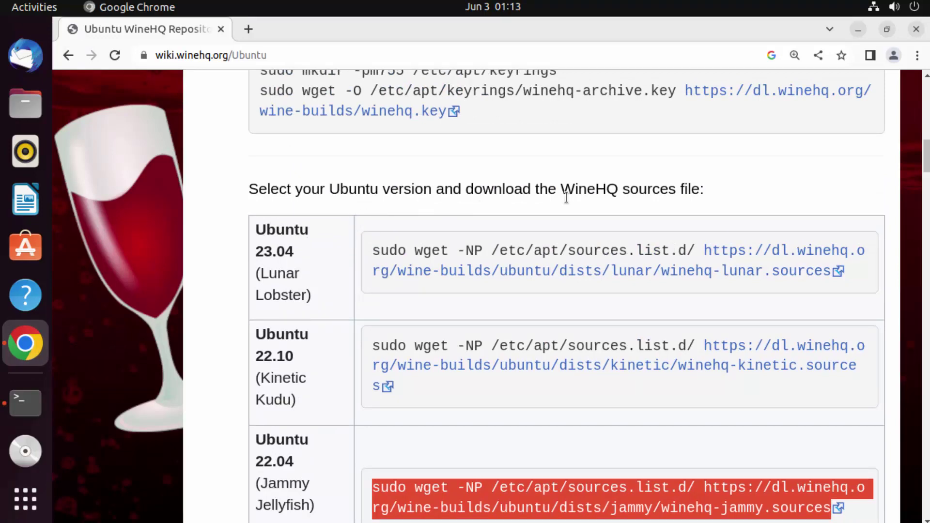
Postpone Software Updater with Remind Me Later and run 'sudo apt update' to fetch WineHQ jammy lists.
{"action": "scroll", "coordinate": [611, 204], "scroll_direction": "down", "scroll_amount": 10}
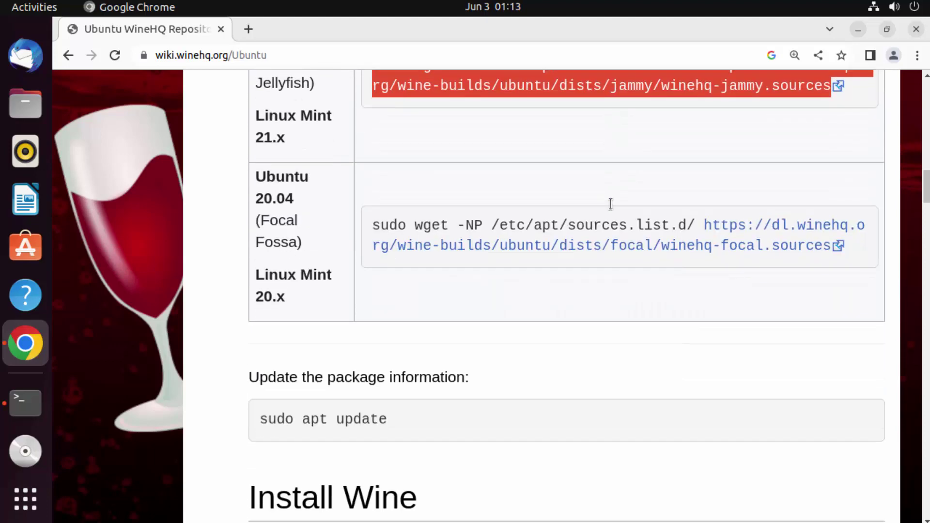
{"action": "scroll", "coordinate": [508, 246], "scroll_direction": "down", "scroll_amount": 4}
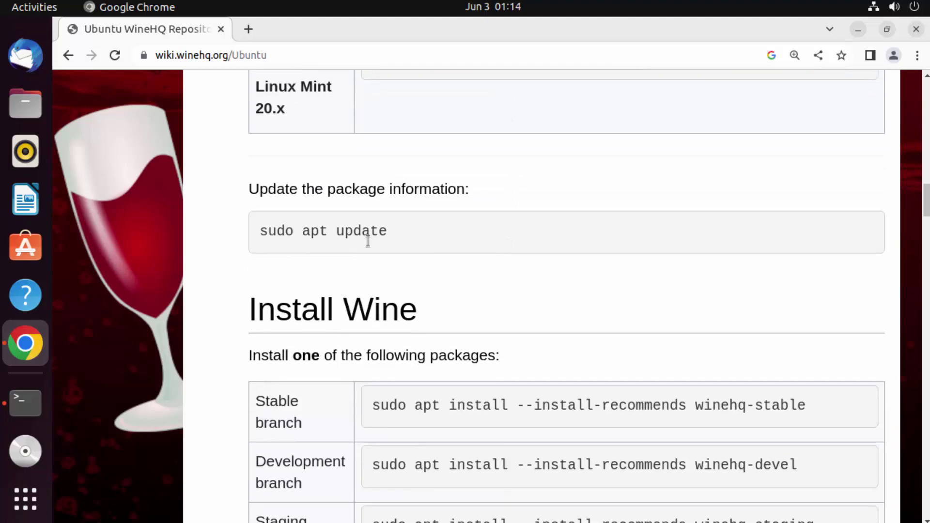
{"action": "triple_click", "coordinate": [367, 234]}
{"action": "key", "text": "ctrl+c"}
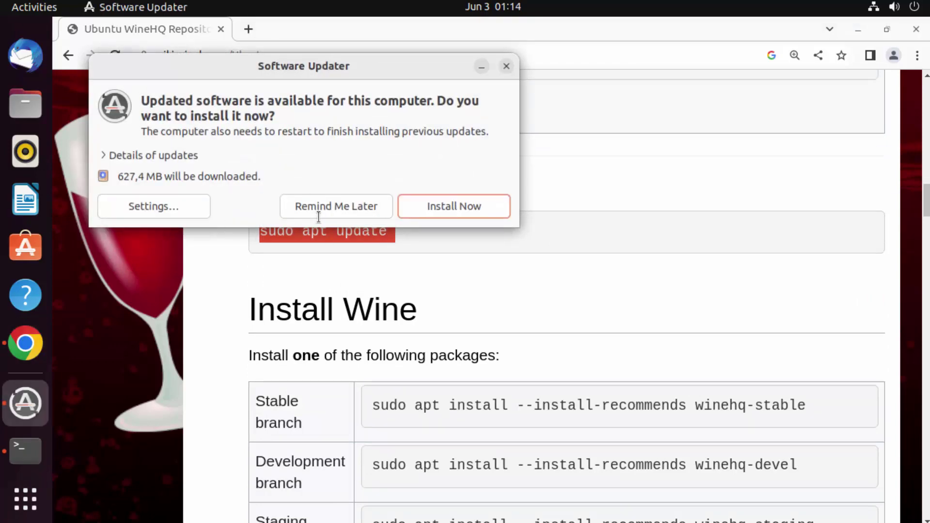
{"action": "left_click", "coordinate": [318, 216]}
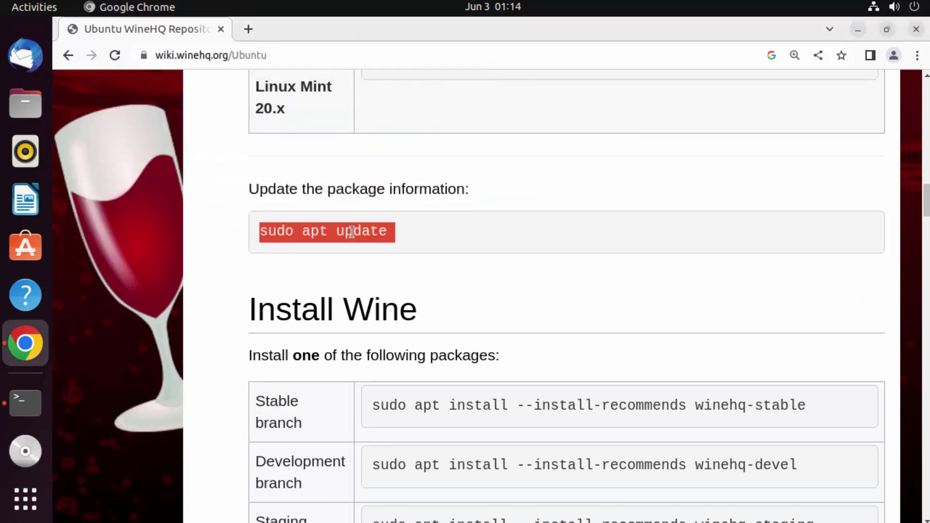
{"action": "left_click", "coordinate": [25, 403]}
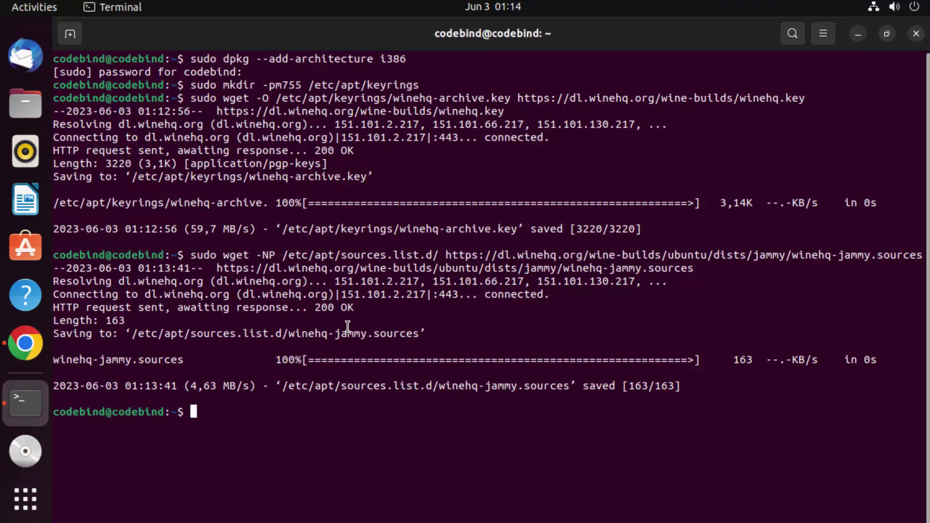
{"action": "key", "text": "ctrl+shift+v"}
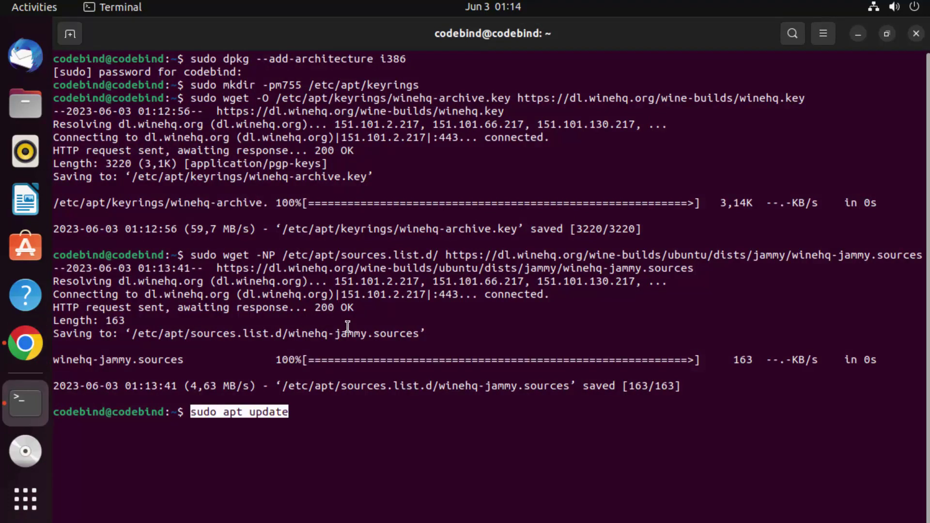
{"action": "key", "text": "Return"}
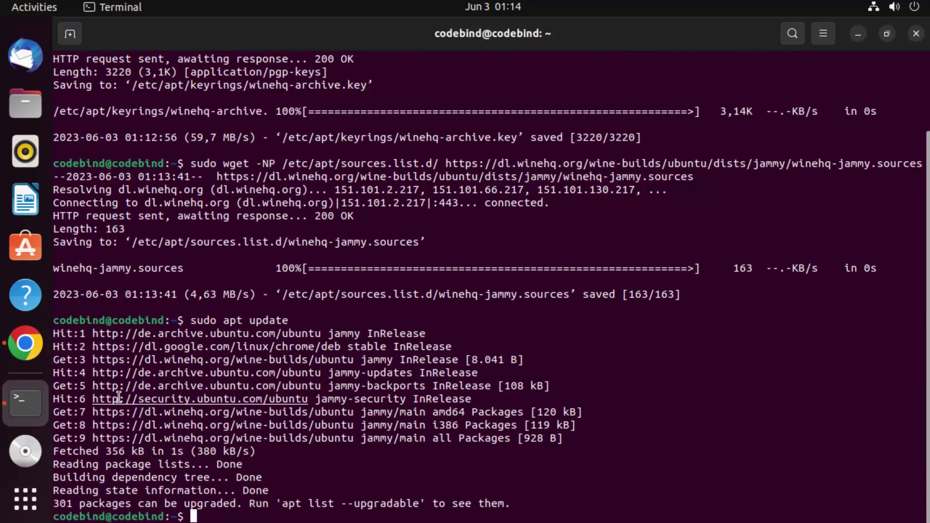
{"action": "left_click_drag", "start_coordinate": [106, 412], "coordinate": [364, 411]}
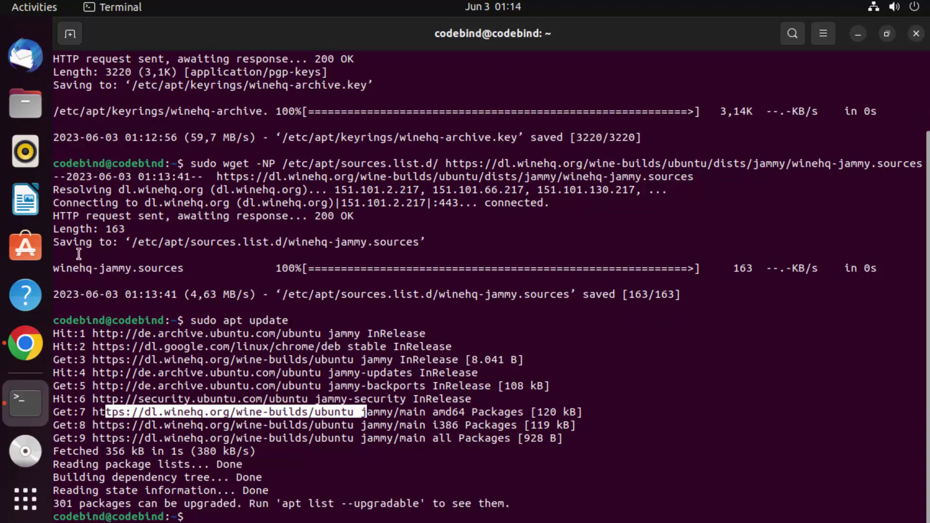
{"action": "left_click", "coordinate": [25, 343]}
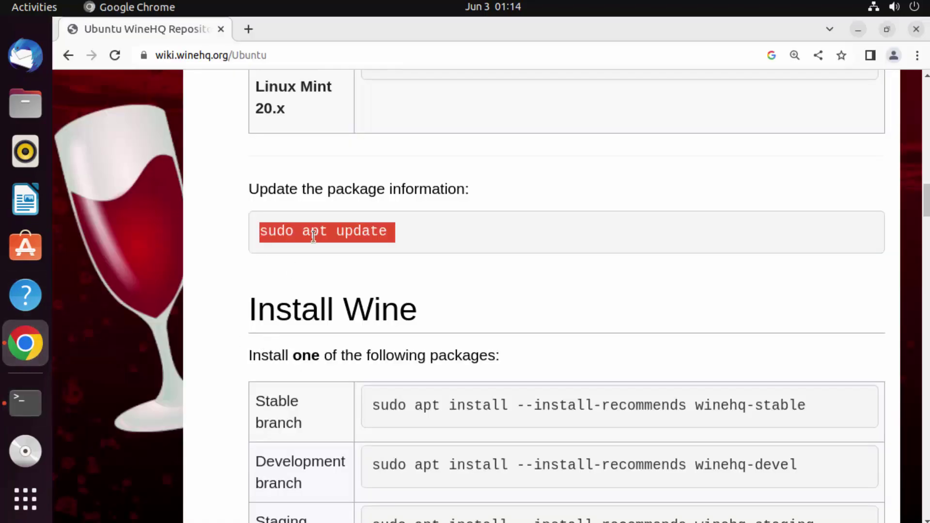
Copy the 'sudo apt install --install-recommends winehq-stable' command from the WineHQ page.
{"action": "scroll", "coordinate": [463, 214], "scroll_direction": "down", "scroll_amount": 2}
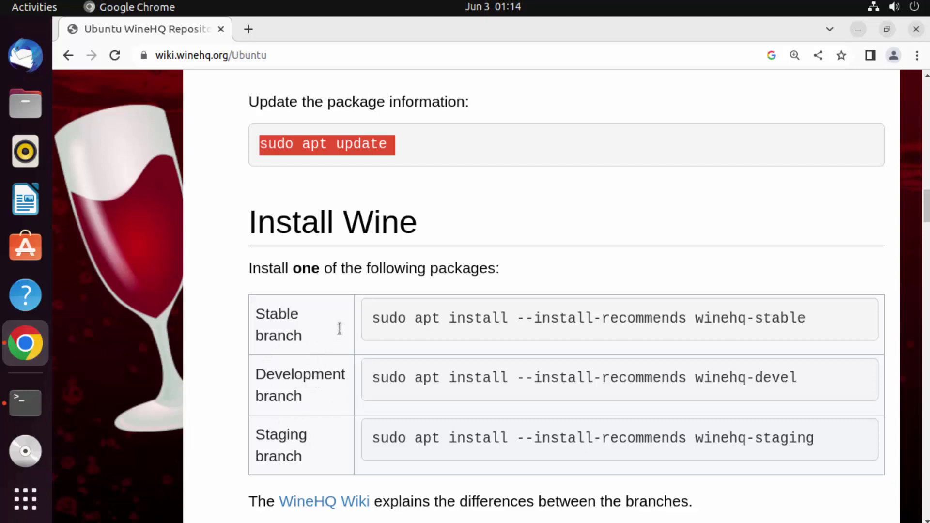
{"action": "triple_click", "coordinate": [376, 317]}
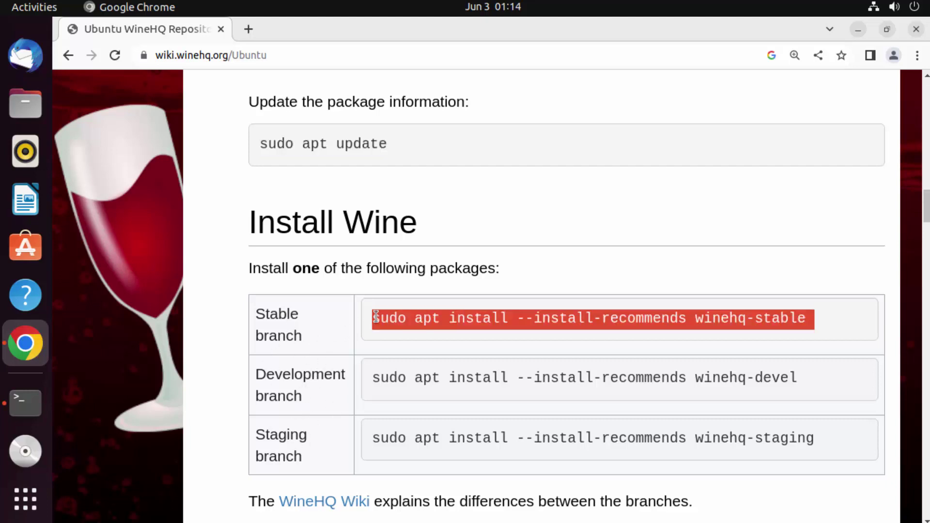
{"action": "triple_click", "coordinate": [376, 317]}
{"action": "double_click", "coordinate": [703, 379]}
{"action": "left_click", "coordinate": [501, 447]}
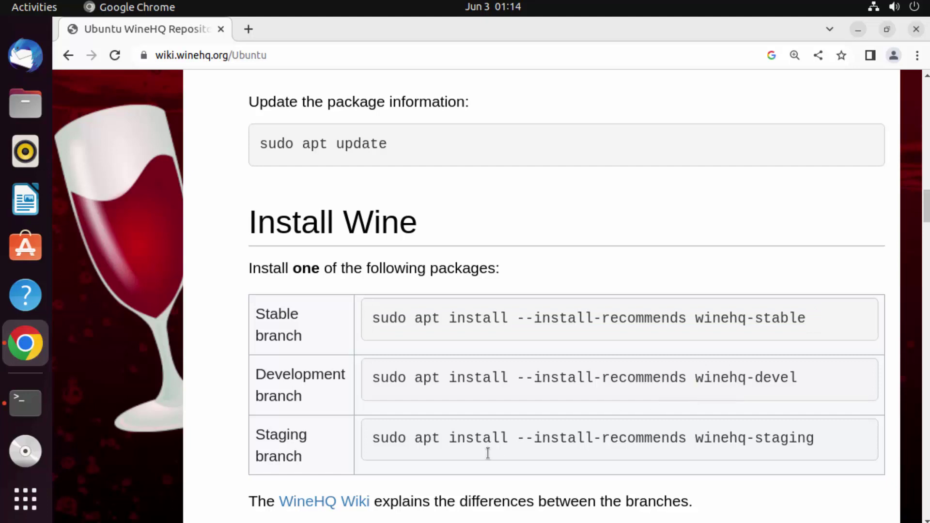
{"action": "triple_click", "coordinate": [441, 320]}
{"action": "key", "text": "ctrl+c"}
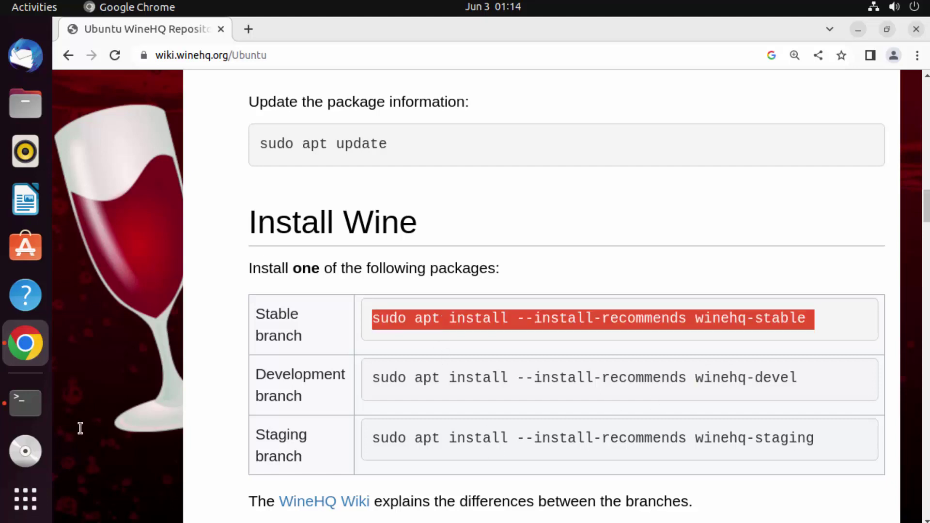
Run the install in the terminal, confirm with y, then clear the screen once it finishes.
{"action": "left_click", "coordinate": [23, 406]}
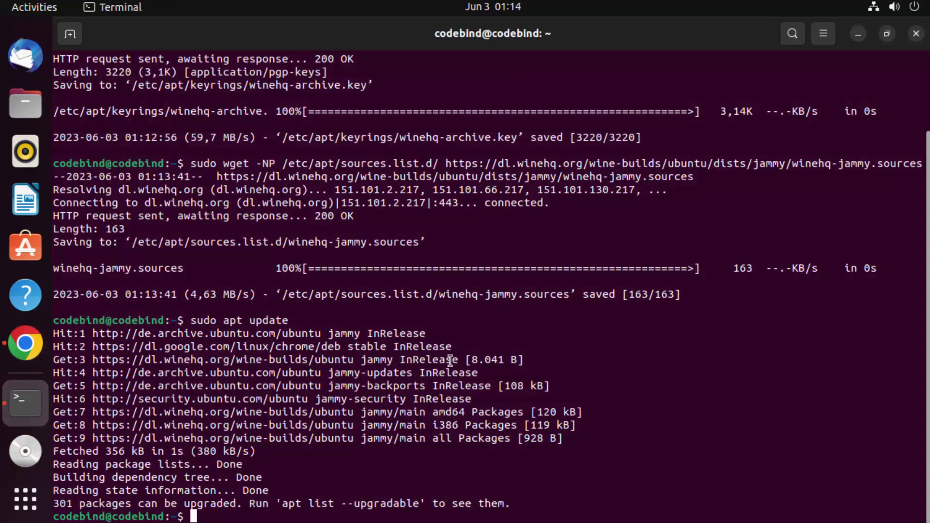
{"action": "key", "text": "ctrl+shift+v"}
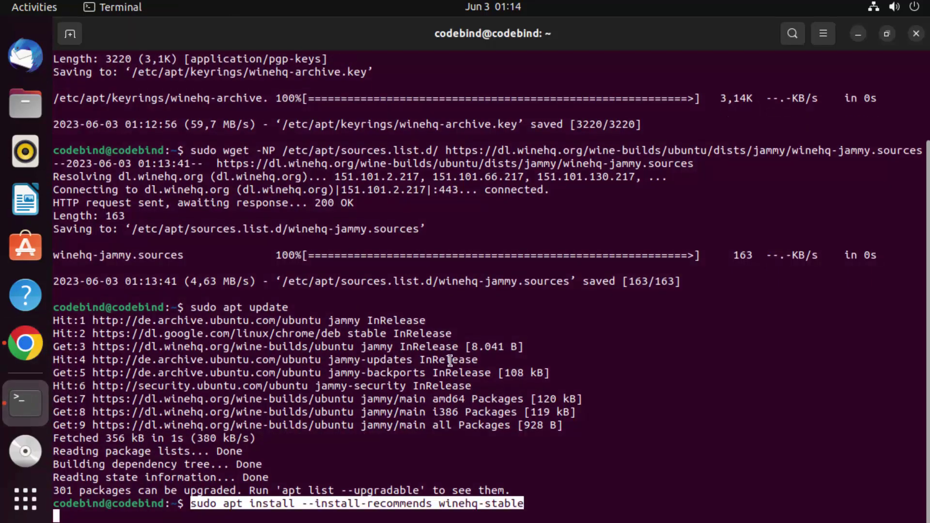
{"action": "key", "text": "Return"}
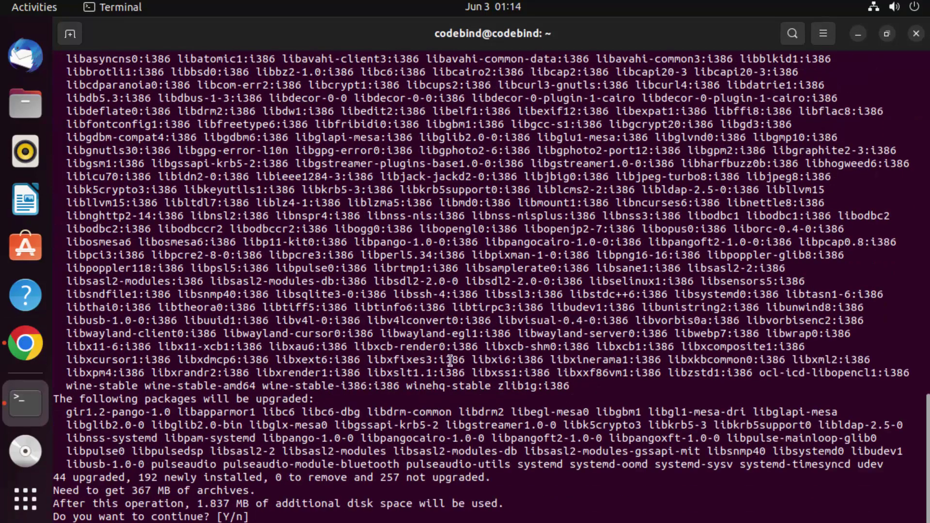
{"action": "type", "text": "y"}
{"action": "key", "text": "Return"}
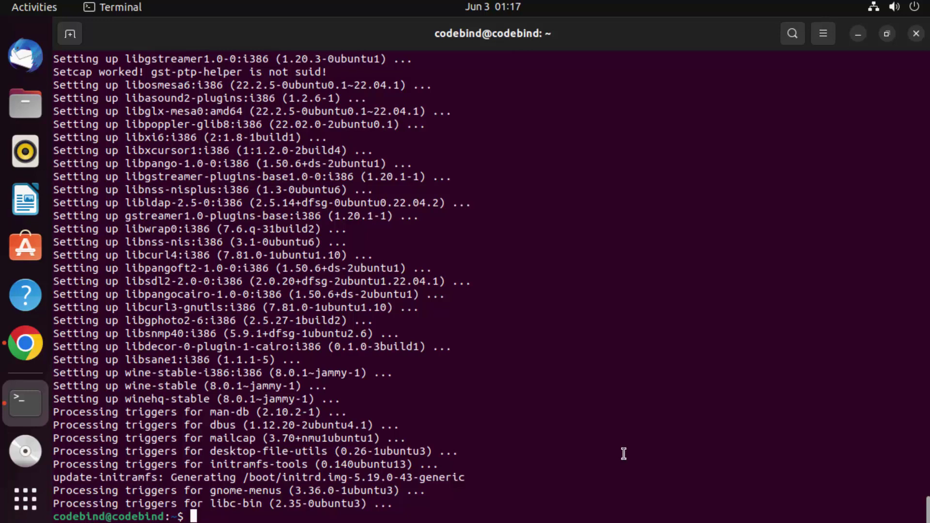
{"action": "type", "text": "clear"}
{"action": "key", "text": "Return"}
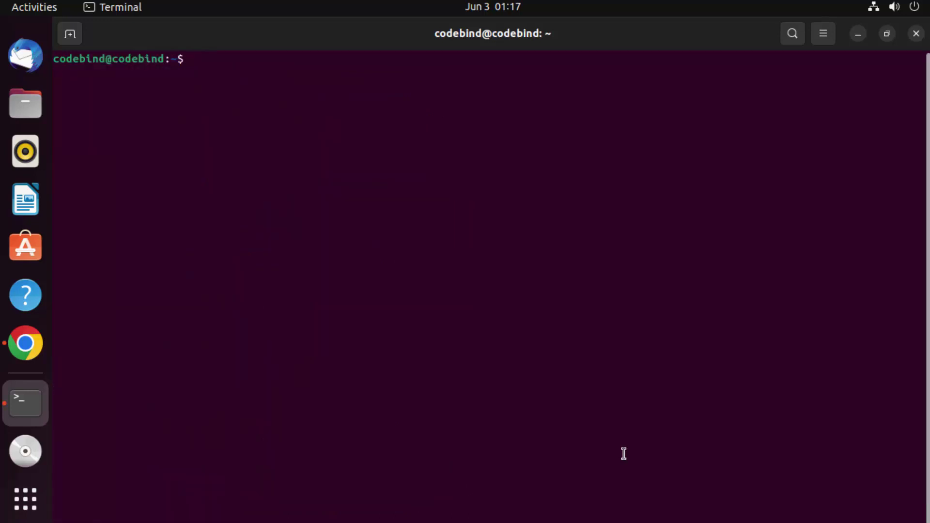
Run wine to print its usage help, then go back to the WineHQ page in Chrome.
{"action": "type", "text": "wine"}
{"action": "key", "text": "Return"}
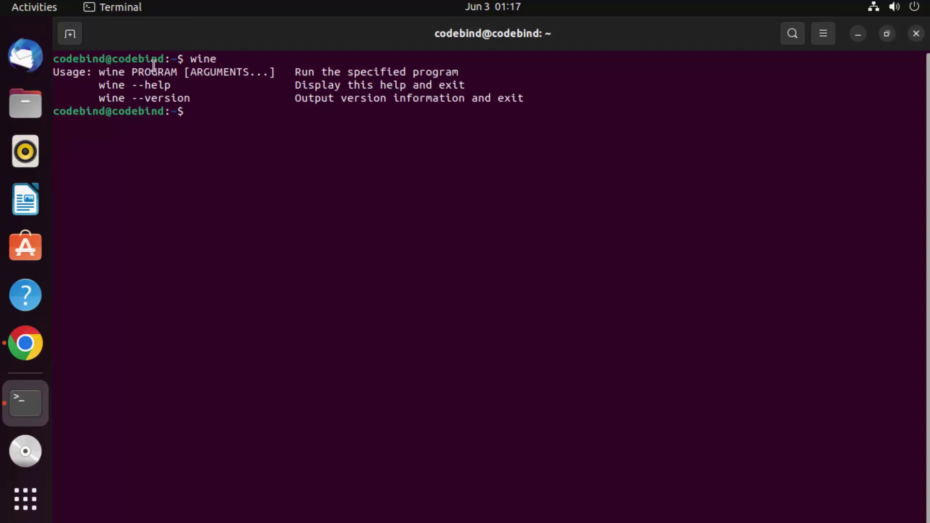
{"action": "double_click", "coordinate": [110, 71]}
{"action": "double_click", "coordinate": [155, 72]}
{"action": "left_click_drag", "start_coordinate": [183, 72], "coordinate": [265, 68]}
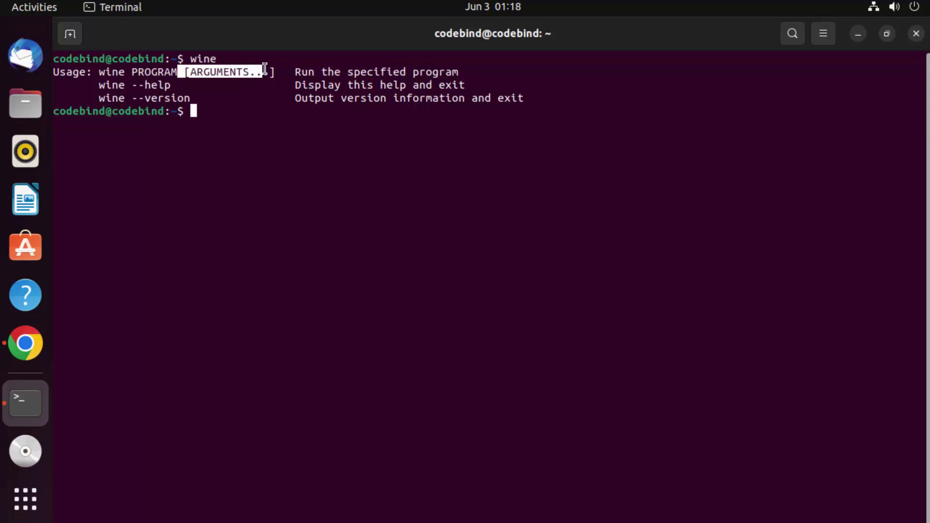
{"action": "left_click", "coordinate": [266, 139]}
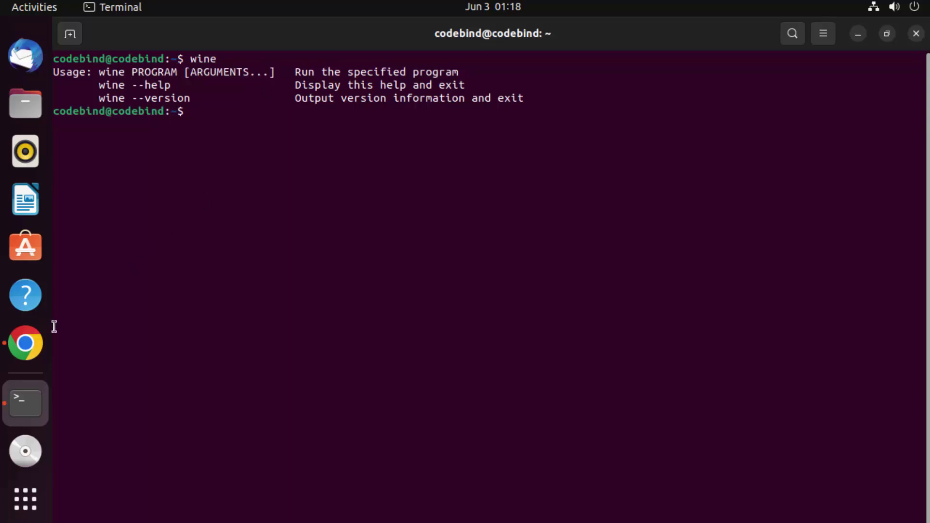
{"action": "left_click", "coordinate": [25, 343]}
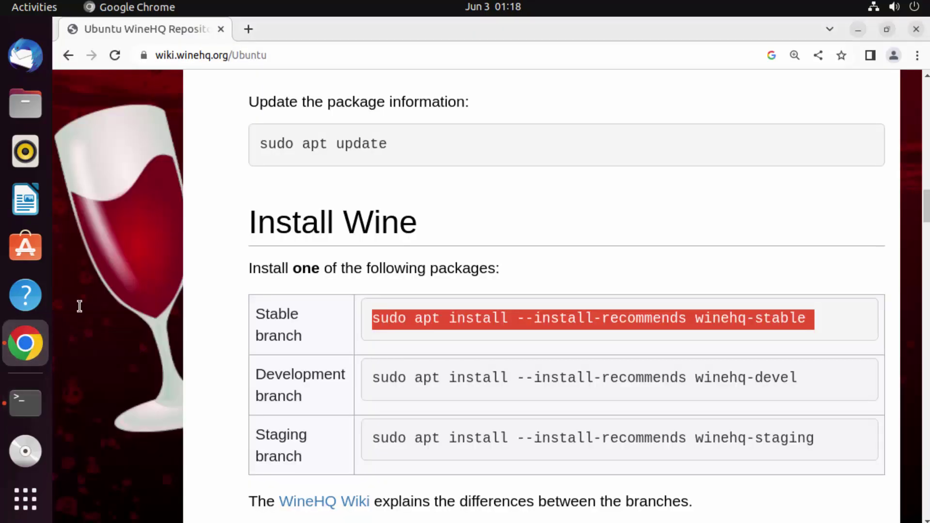
Search Google for notepad++ in a new tab and open the Notepad++ downloads page.
{"action": "left_click", "coordinate": [248, 30]}
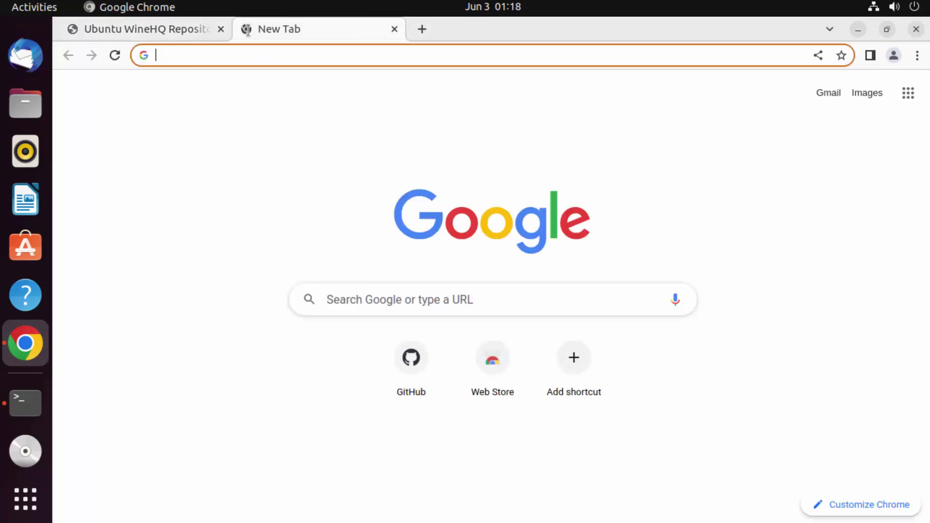
{"action": "type", "text": "no"}
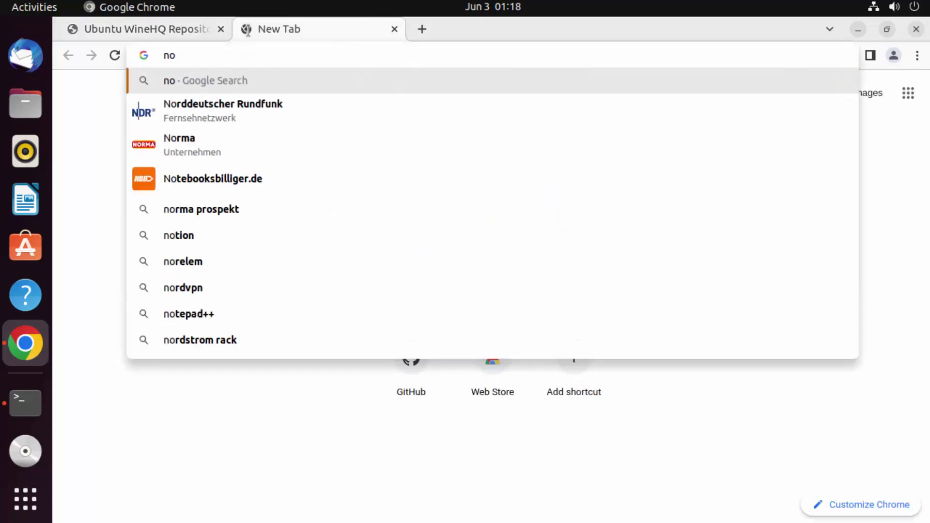
{"action": "type", "text": "tepad"}
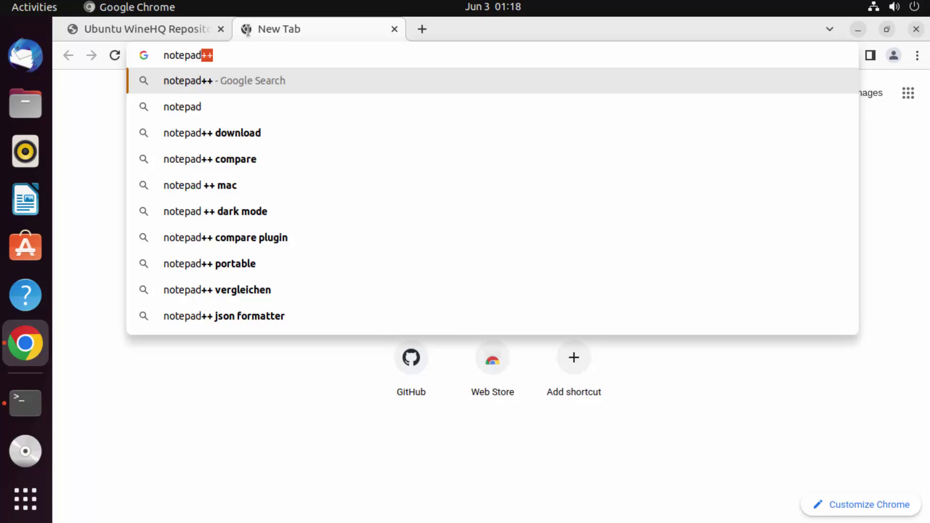
{"action": "type", "text": "++"}
{"action": "key", "text": "Return"}
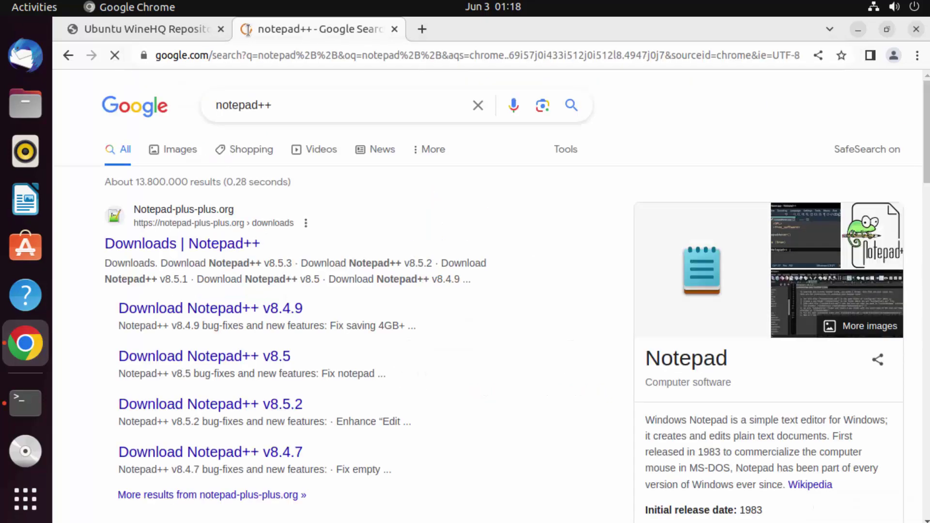
{"action": "left_click", "coordinate": [238, 240]}
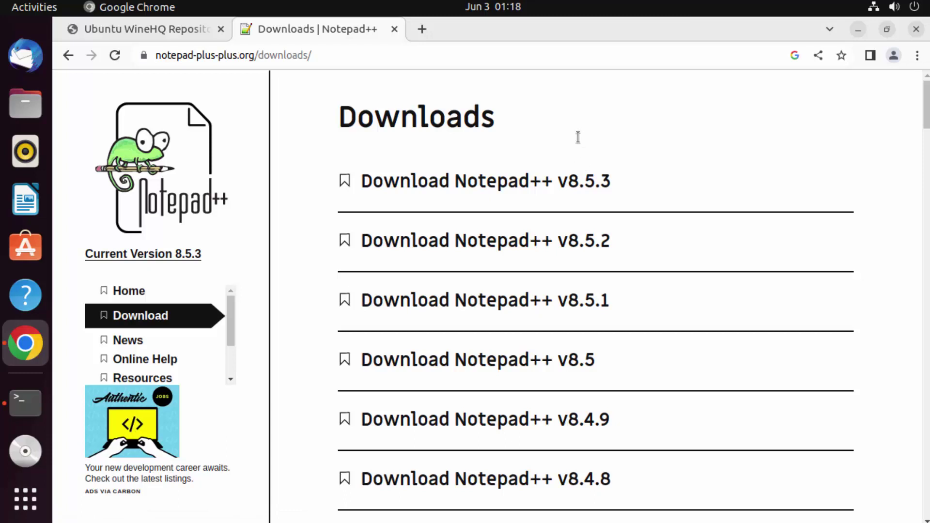
Download the v8.5.3 64-bit installer npp.8.5.3.Installer.x64.exe and dismiss the cookie notice.
{"action": "scroll", "coordinate": [418, 321], "scroll_direction": "down", "scroll_amount": 3}
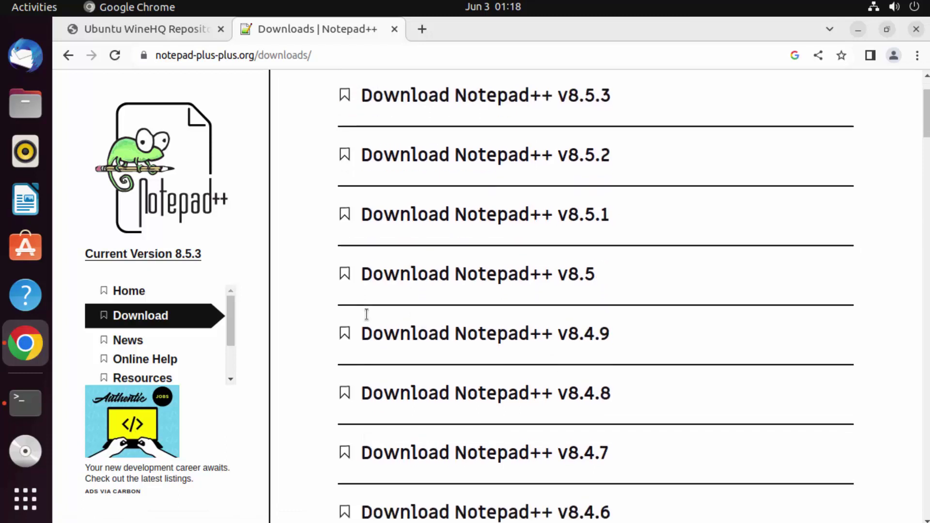
{"action": "scroll", "coordinate": [366, 314], "scroll_direction": "up", "scroll_amount": 3}
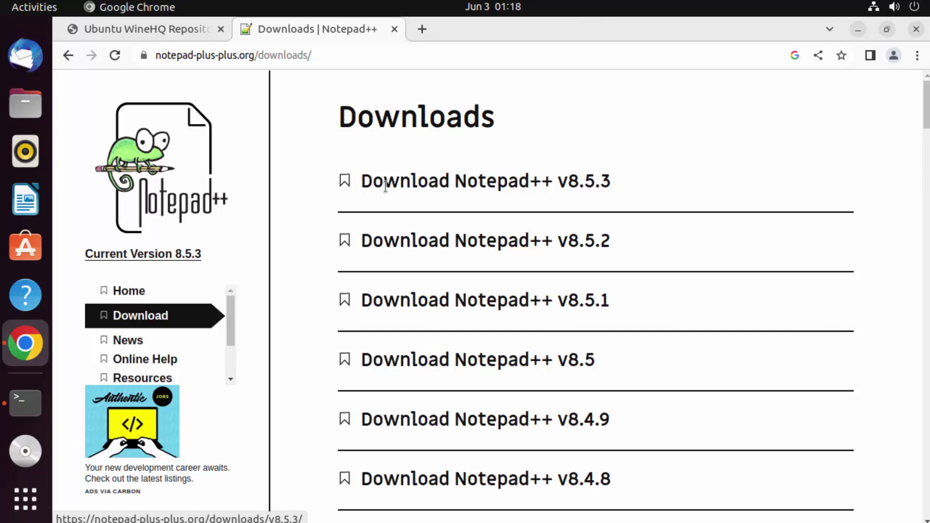
{"action": "left_click", "coordinate": [436, 183]}
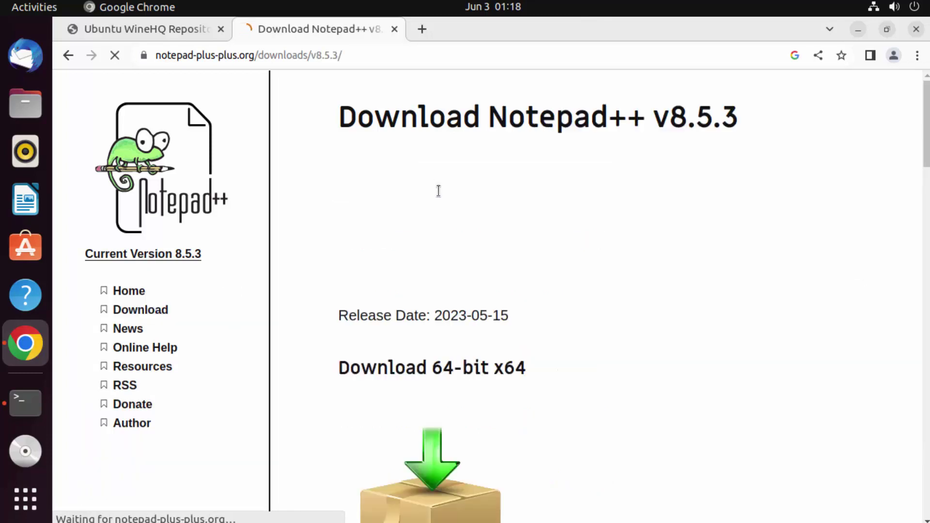
{"action": "scroll", "coordinate": [467, 228], "scroll_direction": "down", "scroll_amount": 10}
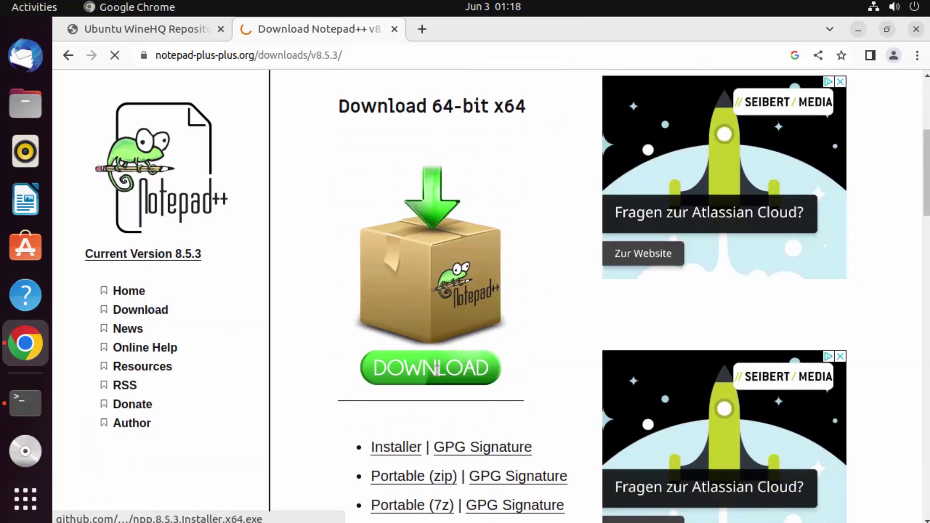
{"action": "scroll", "coordinate": [425, 365], "scroll_direction": "down", "scroll_amount": 2}
{"action": "scroll", "coordinate": [425, 366], "scroll_direction": "down", "scroll_amount": 1}
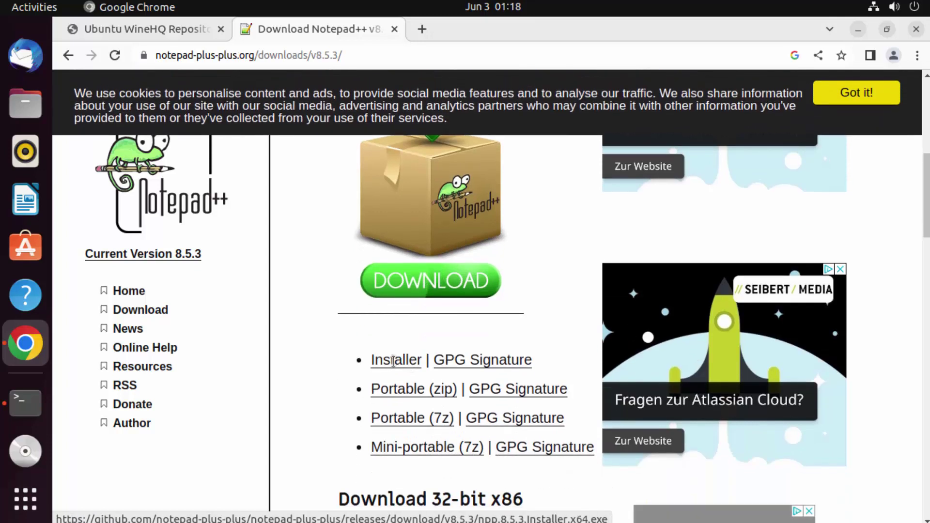
{"action": "left_click", "coordinate": [394, 361]}
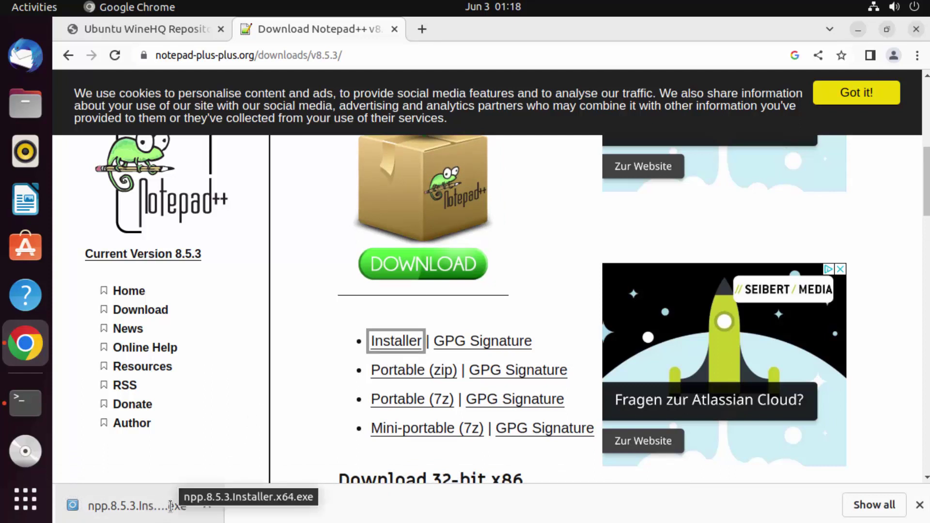
{"action": "left_click", "coordinate": [846, 92]}
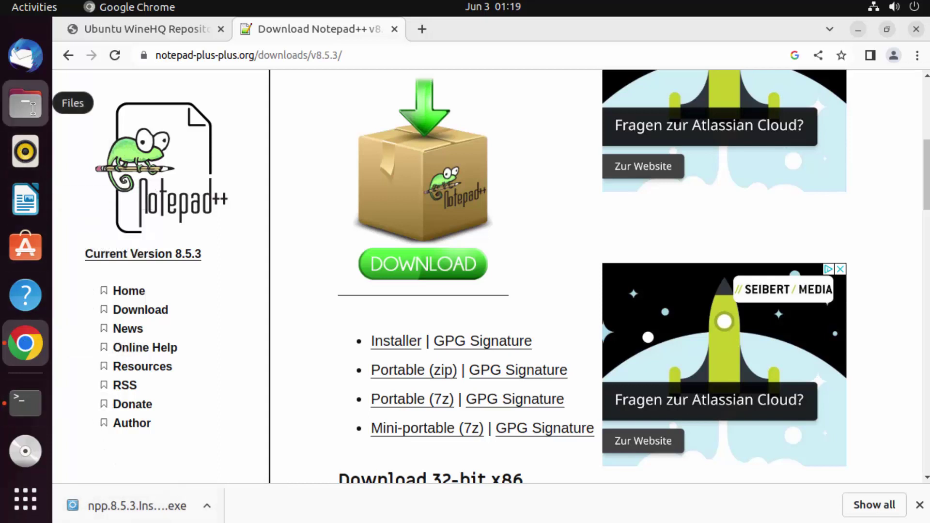
Open npp.8.5.3.Installer.x64.exe from Downloads with the Wine Windows Program Loader.
{"action": "left_click", "coordinate": [25, 103]}
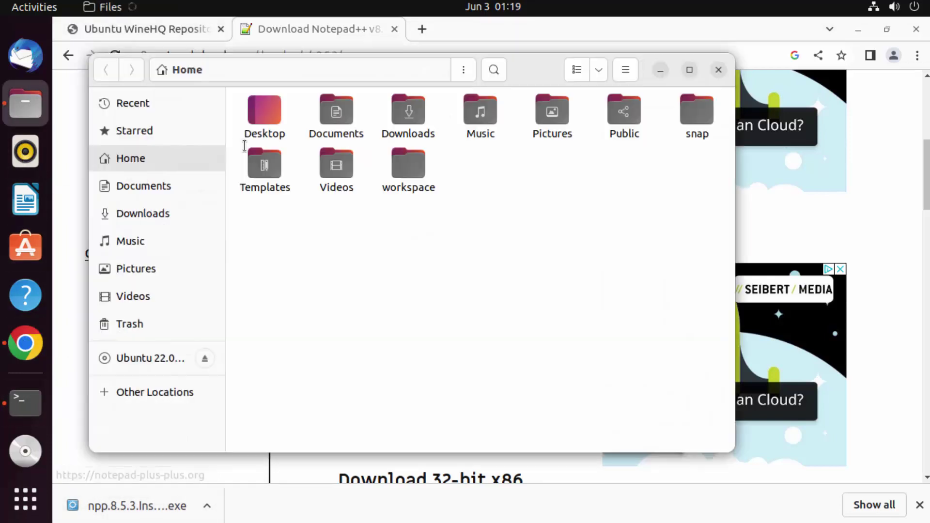
{"action": "left_click", "coordinate": [152, 216]}
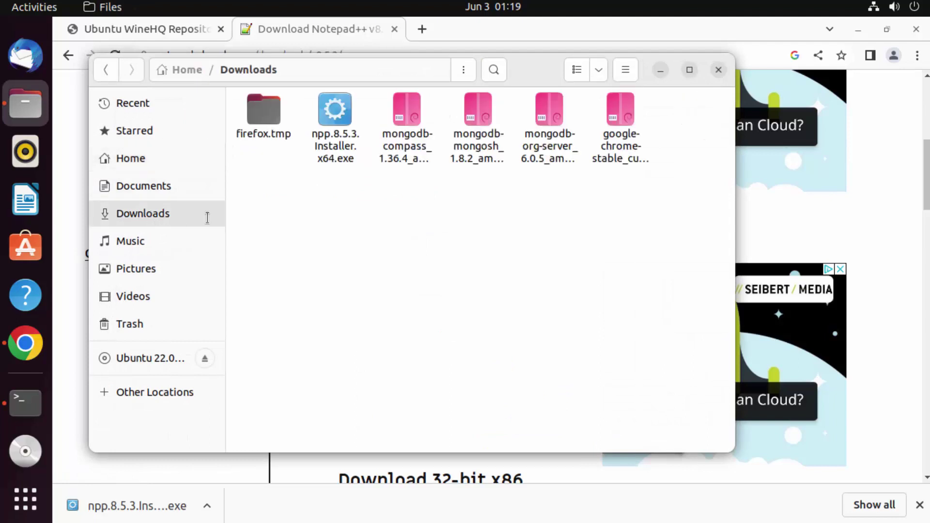
{"action": "left_click", "coordinate": [334, 151]}
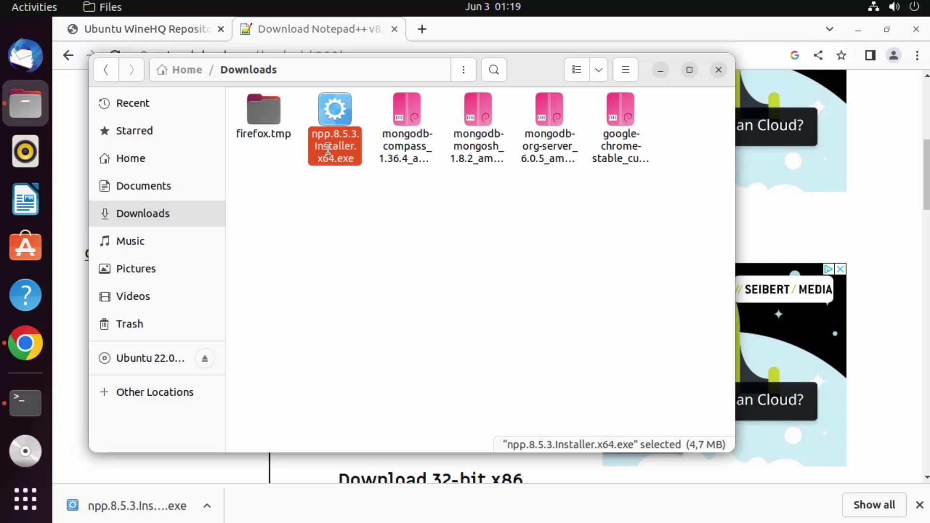
{"action": "right_click", "coordinate": [328, 148]}
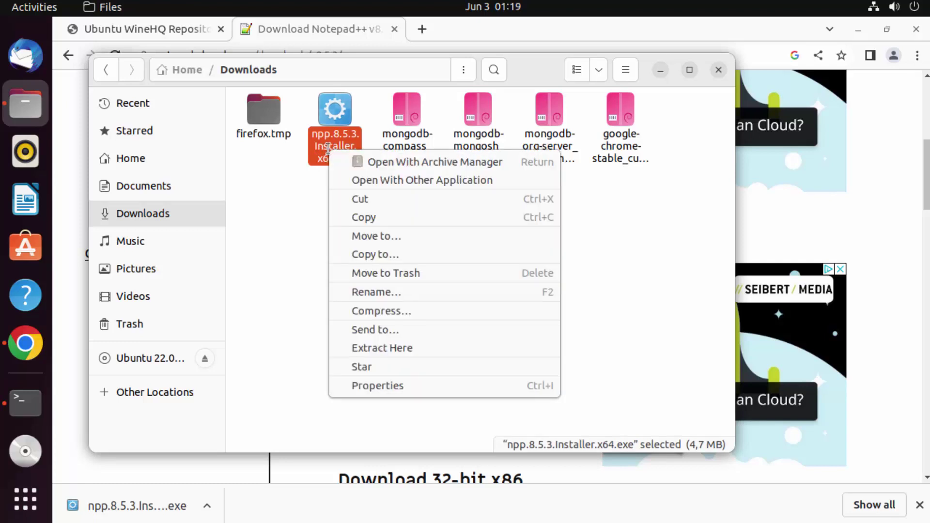
{"action": "left_click", "coordinate": [363, 181]}
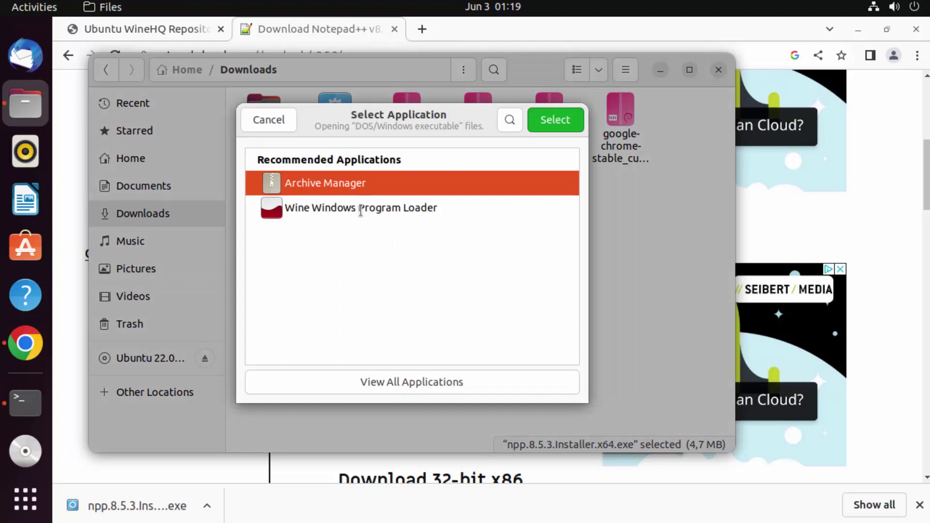
{"action": "left_click", "coordinate": [360, 210]}
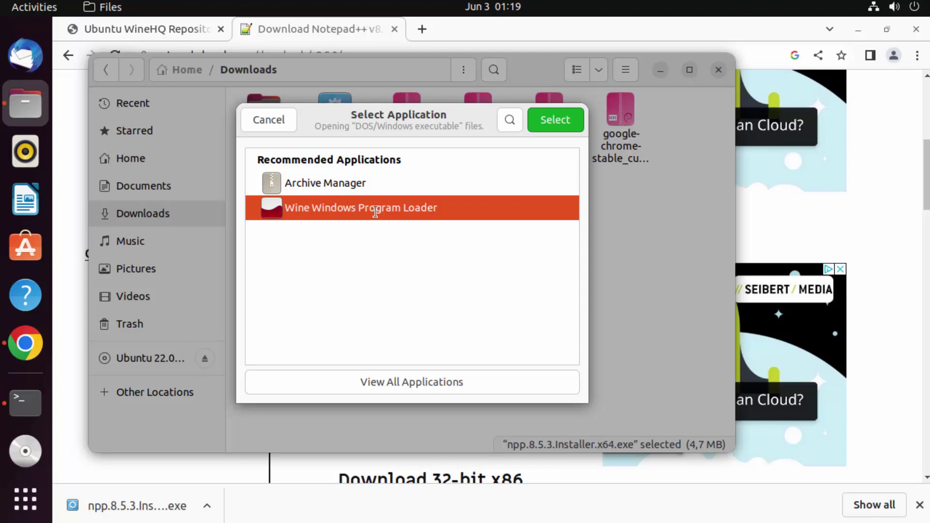
{"action": "left_click", "coordinate": [550, 125]}
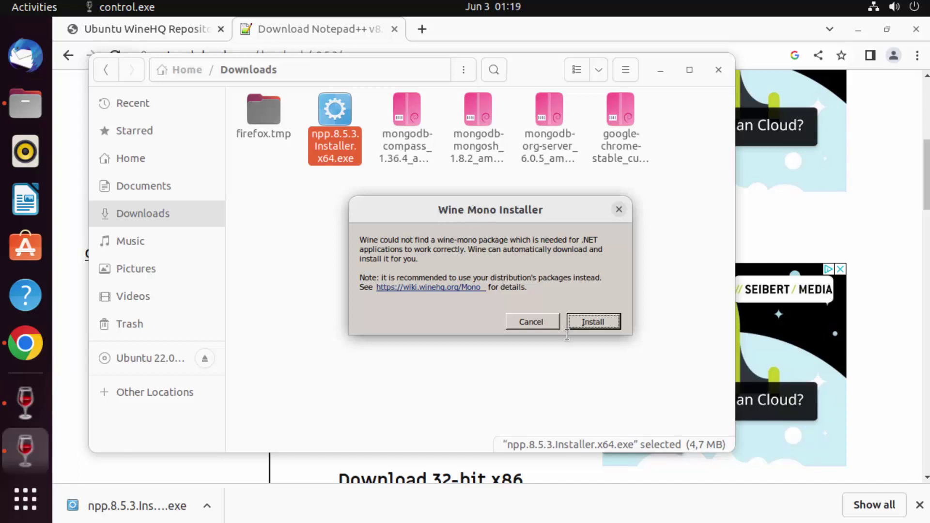
Install the missing Wine Mono package and move its download progress window higher on screen.
{"action": "left_click", "coordinate": [594, 323]}
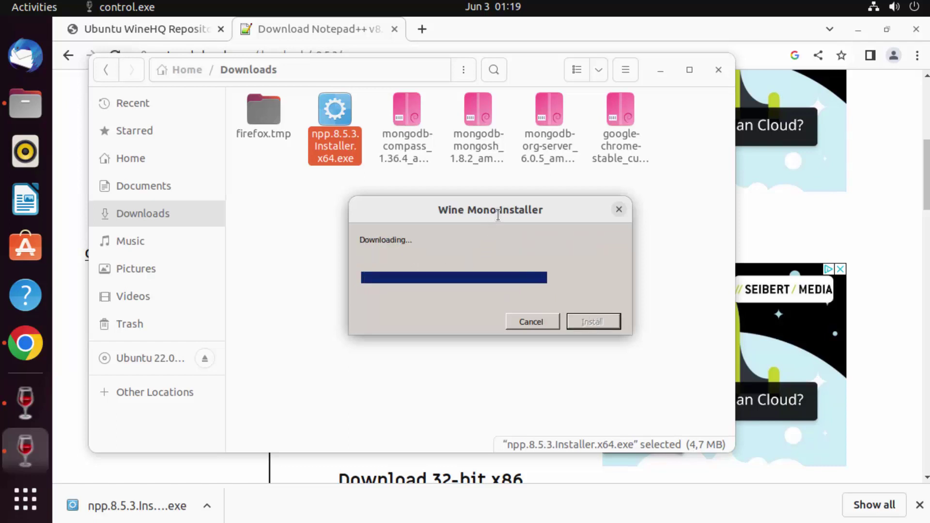
{"action": "left_click_drag", "start_coordinate": [498, 215], "coordinate": [503, 162]}
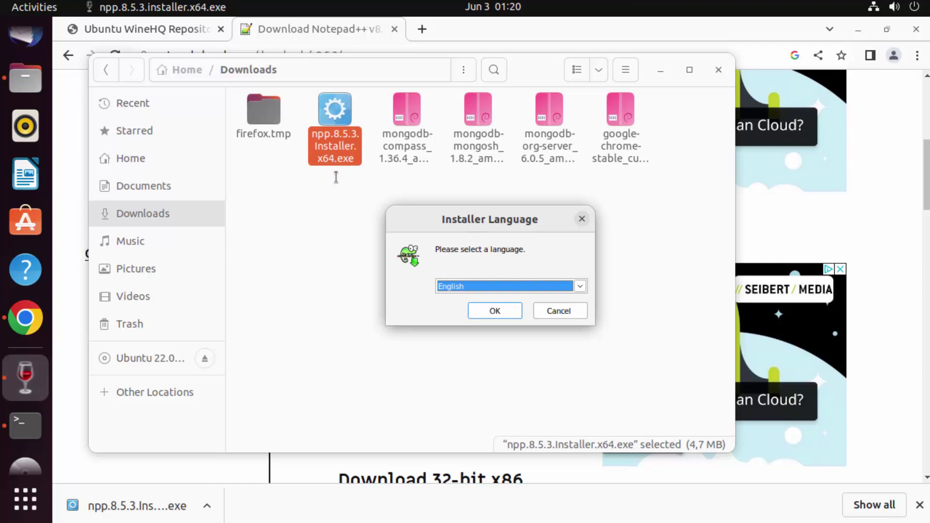
Minimize the Downloads folder, browser and terminal windows to clear the desktop.
{"action": "left_click", "coordinate": [662, 71]}
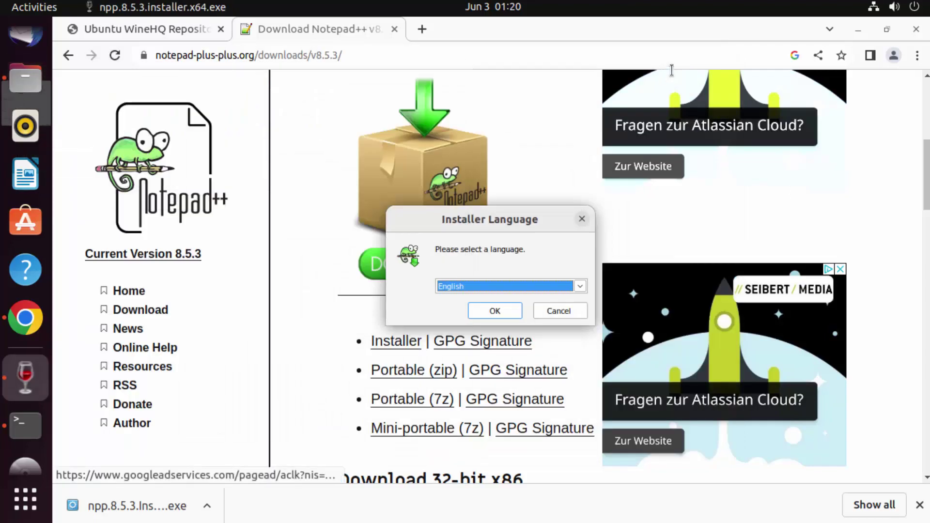
{"action": "left_click", "coordinate": [864, 32]}
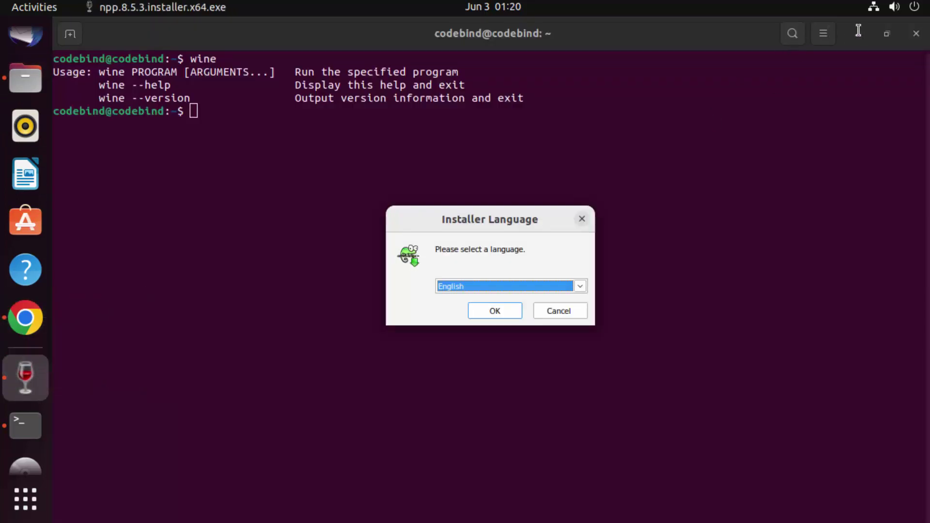
{"action": "left_click", "coordinate": [858, 31]}
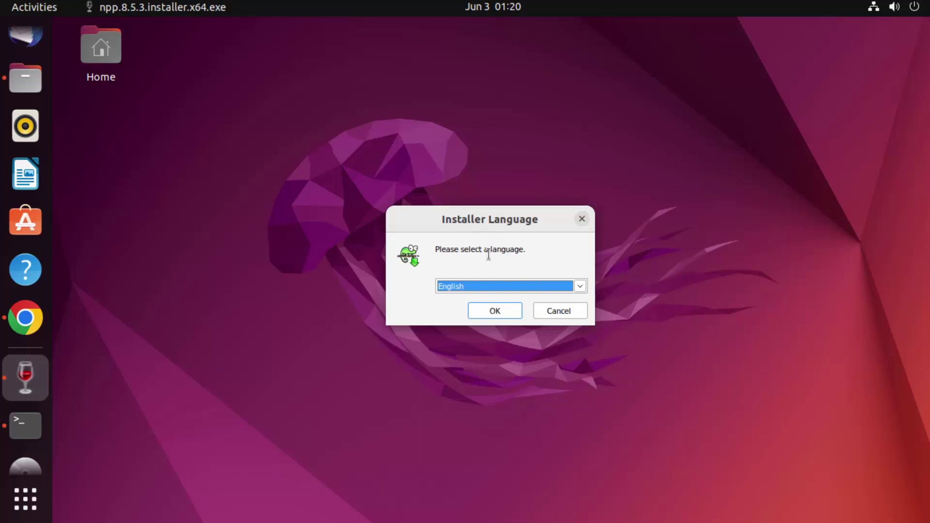
Run the Notepad++ setup in English, accepting the license, default folder and components, then finish and launch it.
{"action": "left_click", "coordinate": [492, 309]}
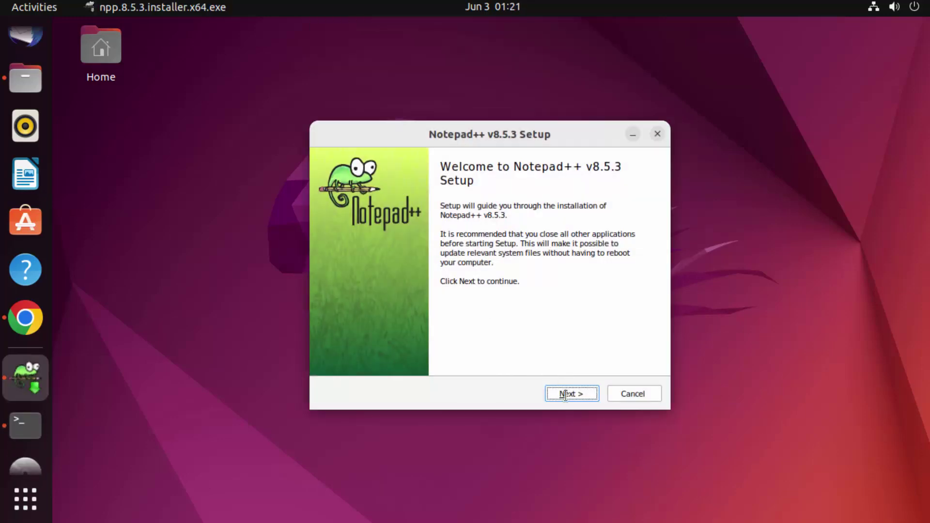
{"action": "left_click", "coordinate": [565, 395]}
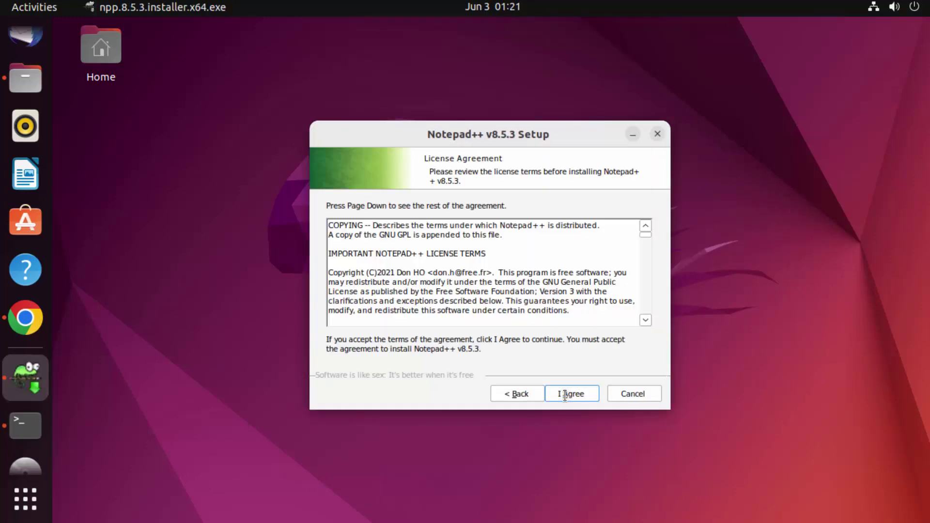
{"action": "left_click", "coordinate": [566, 395]}
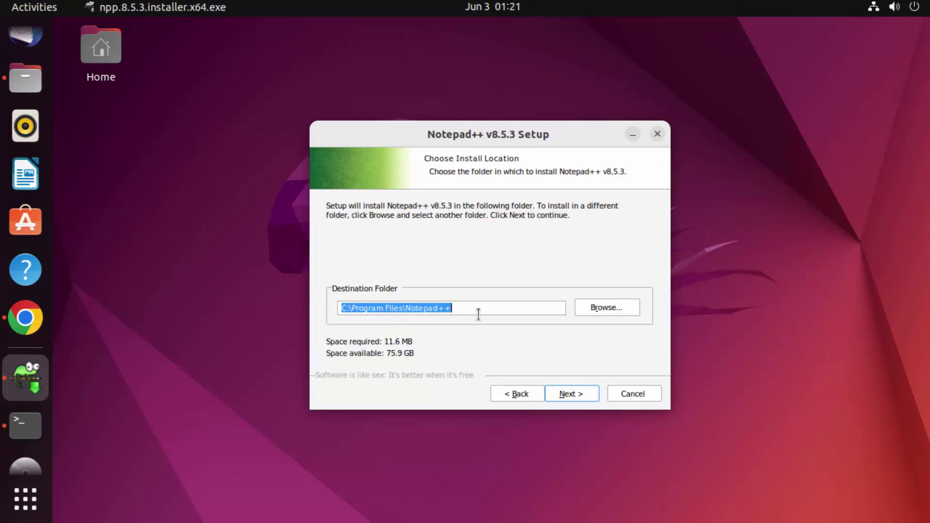
{"action": "left_click", "coordinate": [582, 393]}
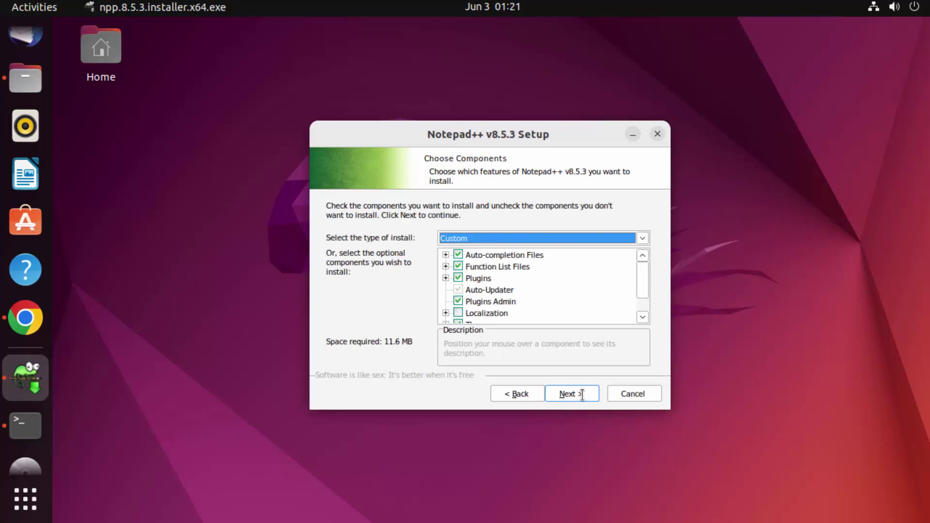
{"action": "left_click", "coordinate": [582, 395]}
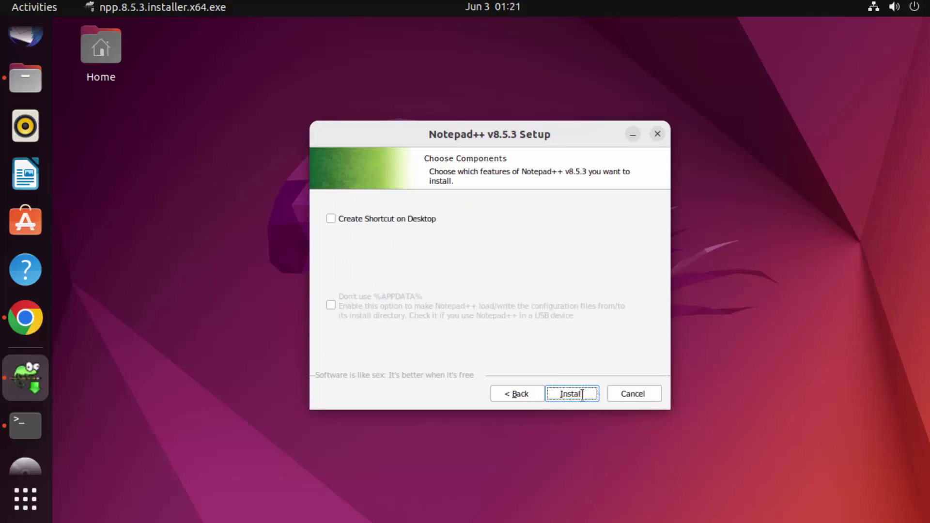
{"action": "left_click", "coordinate": [583, 395]}
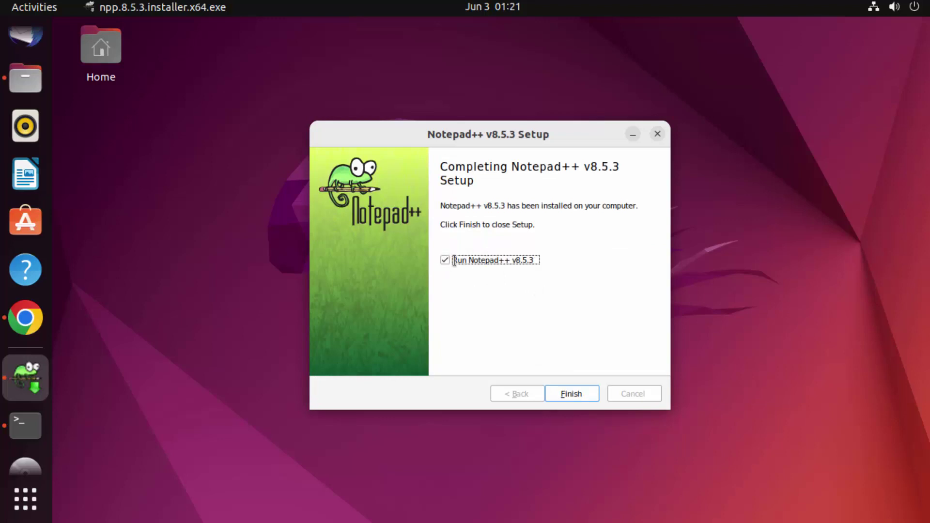
{"action": "left_click", "coordinate": [573, 391]}
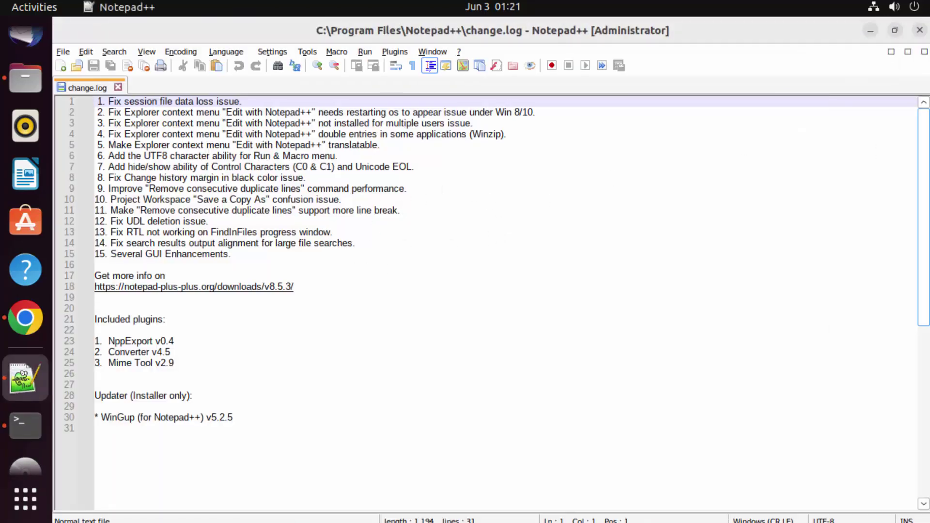
{"action": "left_click", "coordinate": [895, 30]}
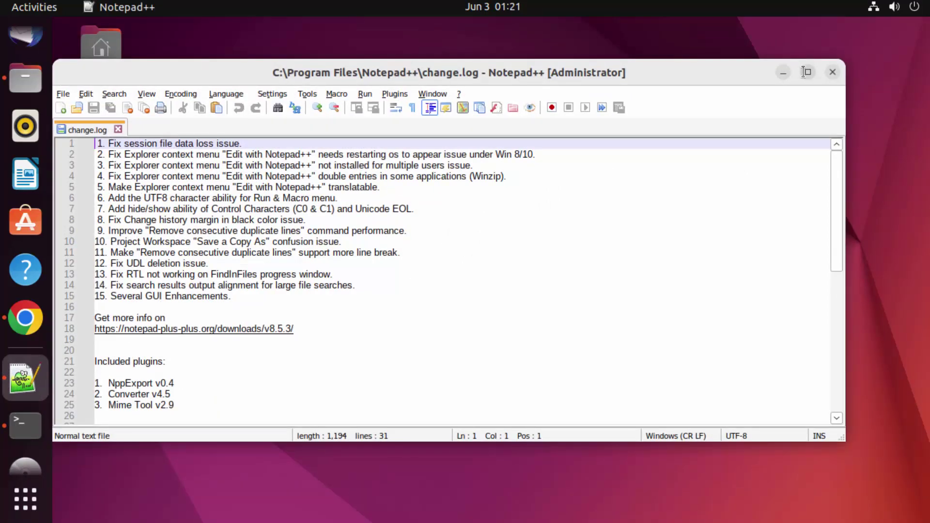
{"action": "left_click", "coordinate": [805, 72]}
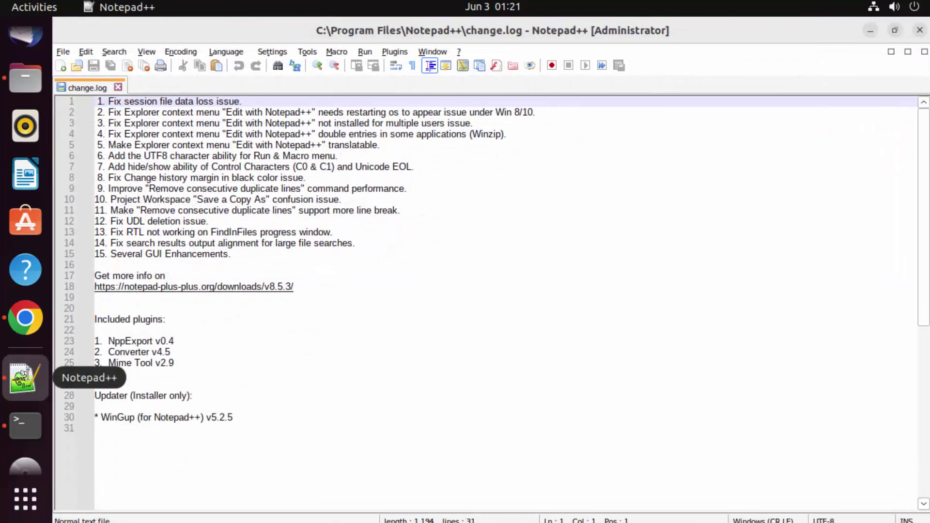
Launch Notepad++ by searching 'note' in the applications view, then open two blank documents.
{"action": "left_click", "coordinate": [29, 499]}
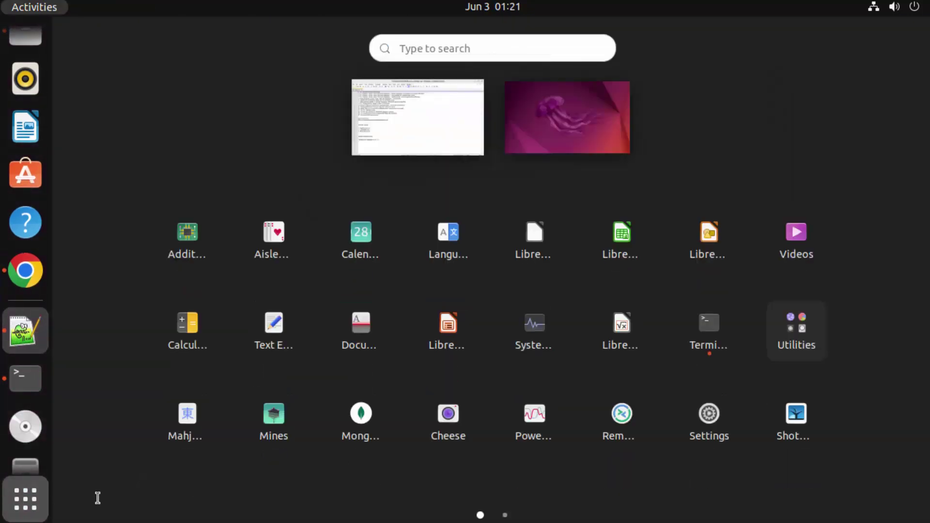
{"action": "left_click", "coordinate": [429, 47]}
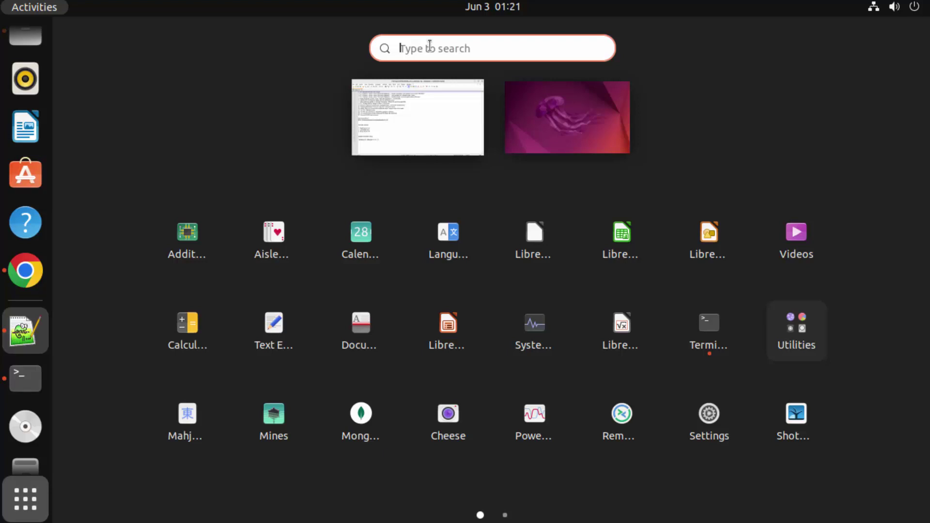
{"action": "type", "text": "note"}
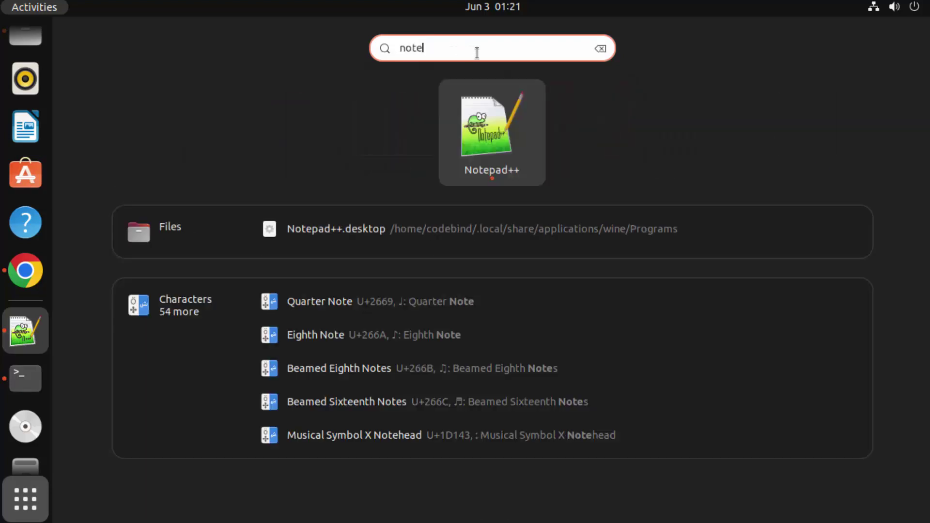
{"action": "left_click", "coordinate": [472, 154]}
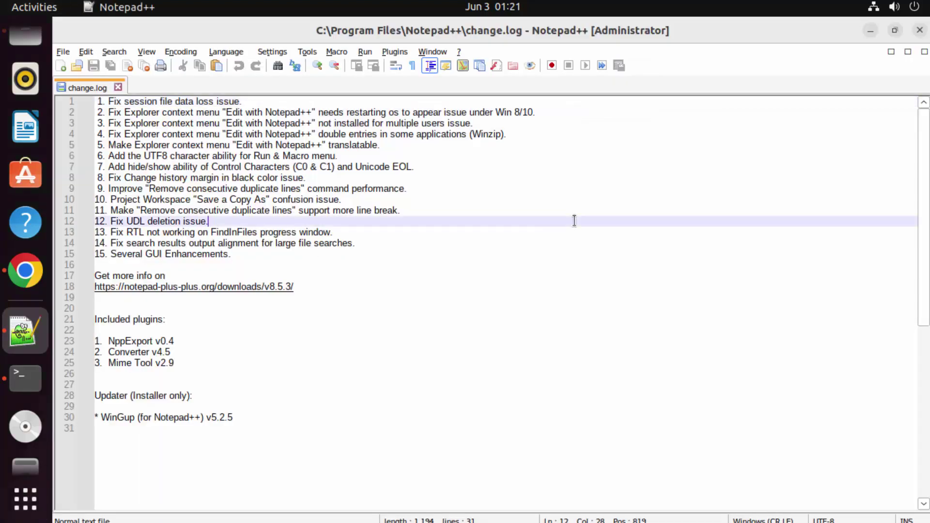
{"action": "double_click", "coordinate": [166, 84]}
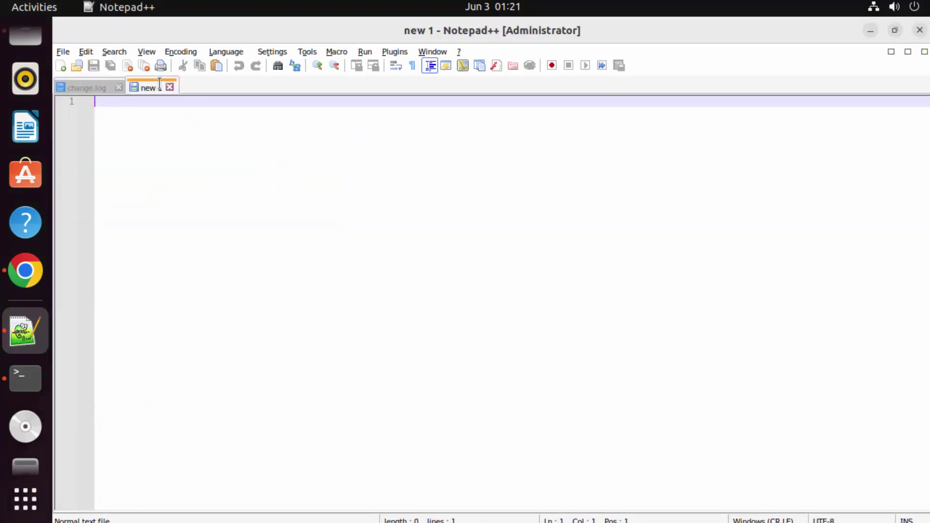
{"action": "double_click", "coordinate": [236, 82]}
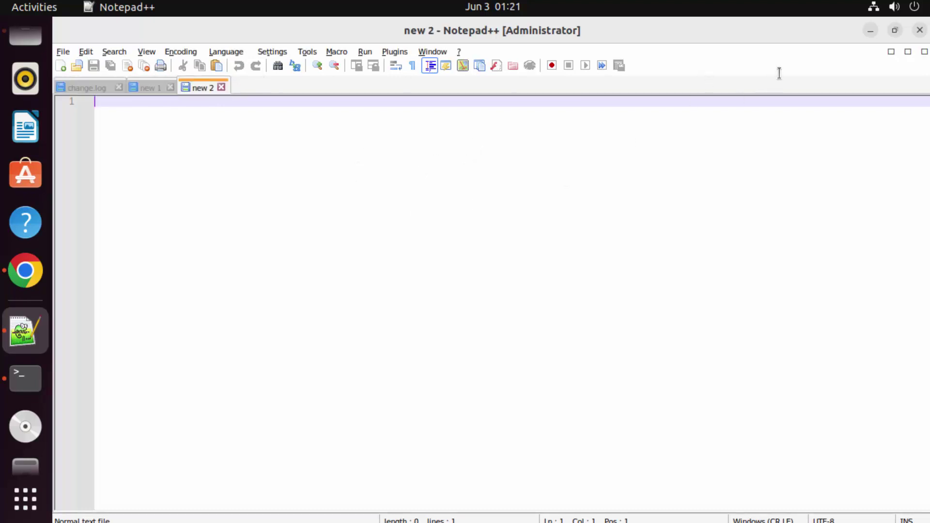
Close Notepad++ and relaunch it from the applications search.
{"action": "left_click", "coordinate": [919, 30]}
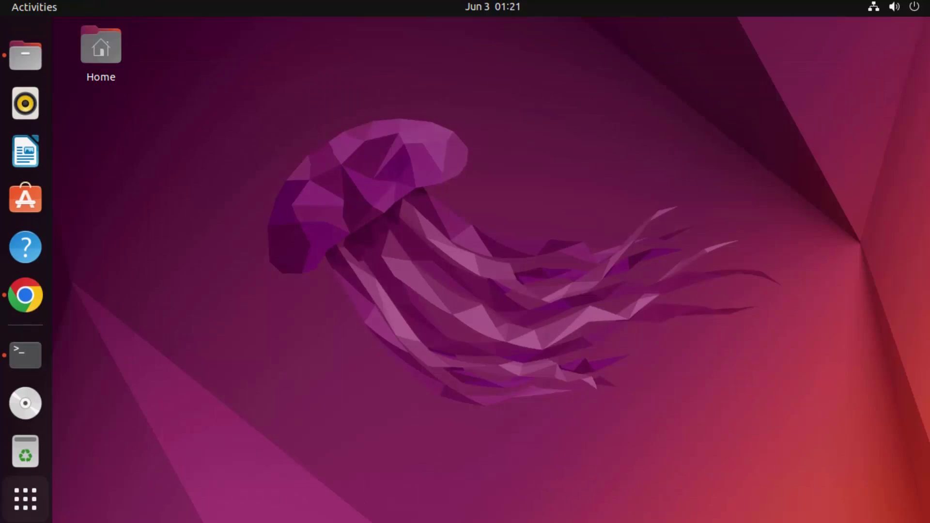
{"action": "left_click", "coordinate": [28, 503]}
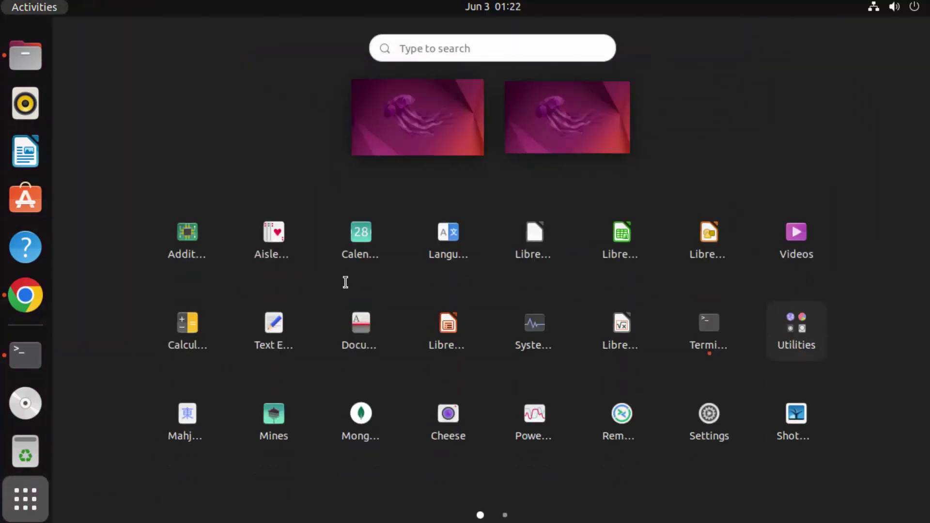
{"action": "type", "text": "nol"}
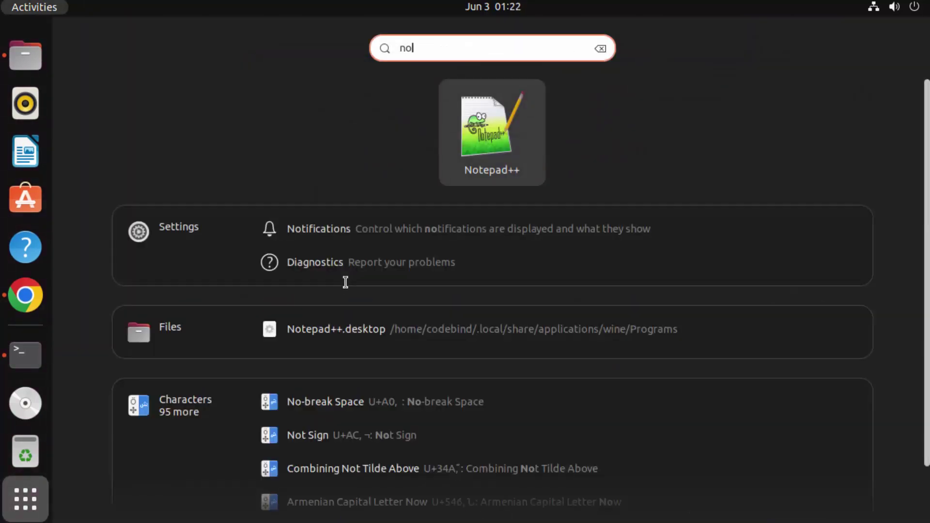
{"action": "key", "text": "BackSpace"}
{"action": "left_click", "coordinate": [473, 155]}
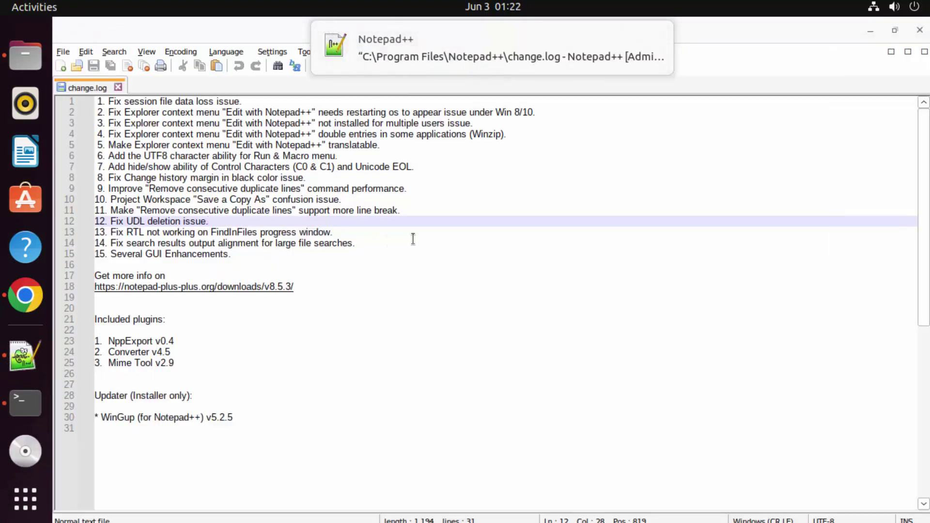
Dismiss the ready notification and open a blank new 1 document beside change.log.
{"action": "mouse_move", "coordinate": [627, 56]}
{"action": "left_click", "coordinate": [656, 39]}
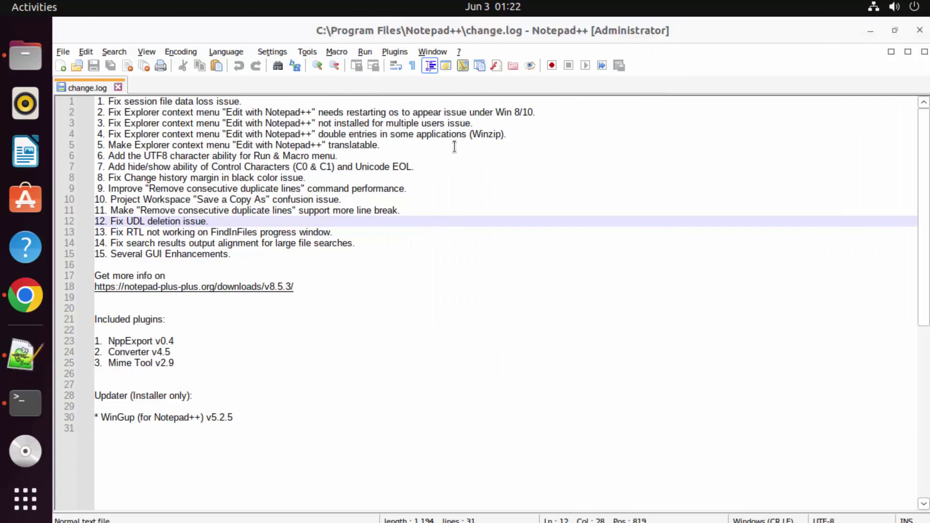
{"action": "double_click", "coordinate": [195, 87]}
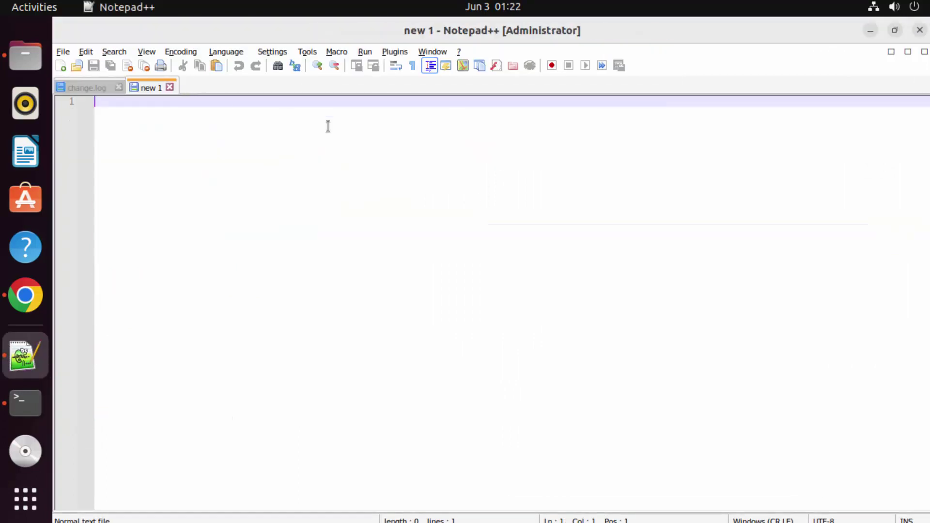